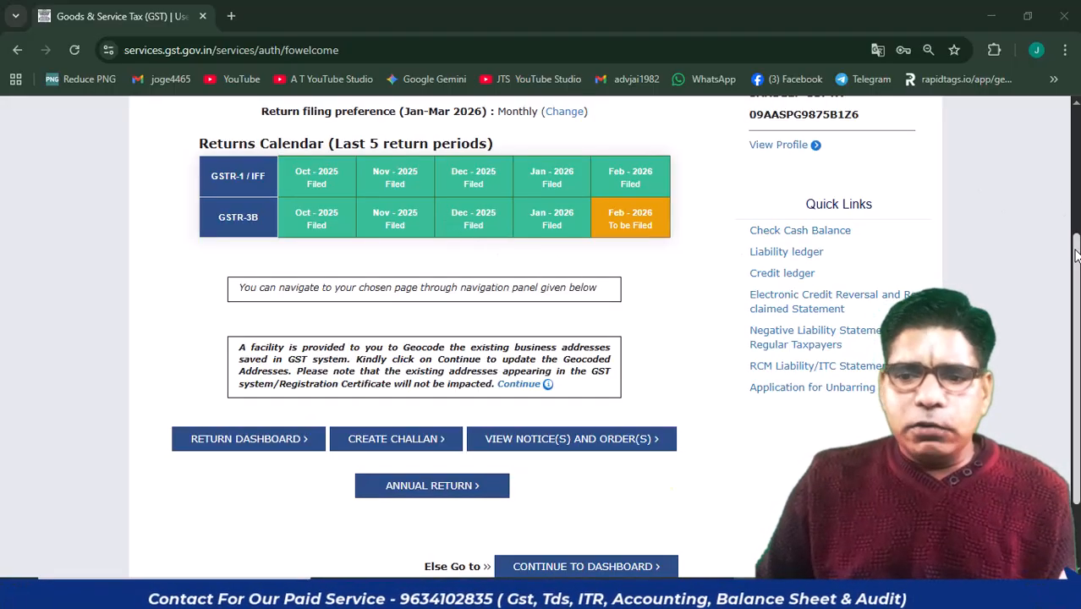
Open the Invoice Management System (IMS) Dashboard from the Returns services.
{"action": "scroll", "coordinate": [972, 178], "scroll_direction": "up", "scroll_amount": 1}
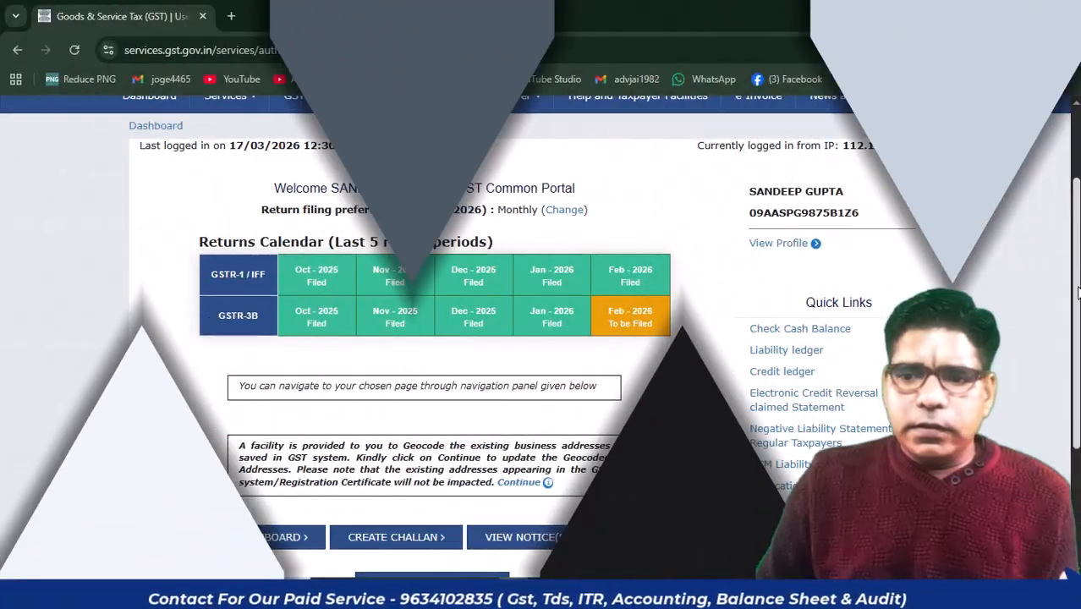
{"action": "scroll", "coordinate": [1076, 259], "scroll_direction": "up", "scroll_amount": 1}
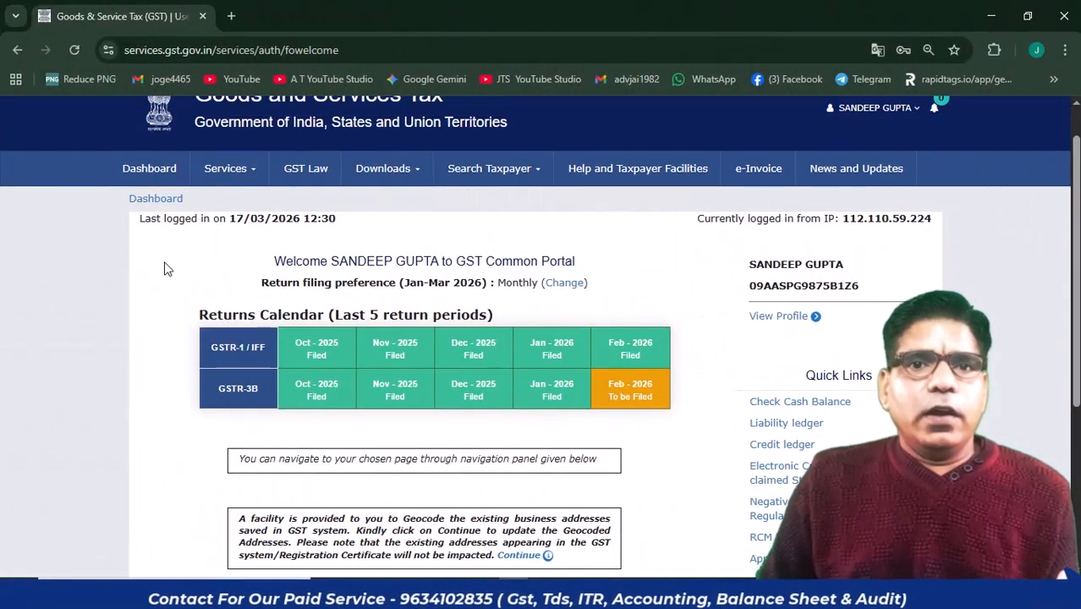
{"action": "left_click", "coordinate": [258, 175]}
{"action": "mouse_move", "coordinate": [280, 210]}
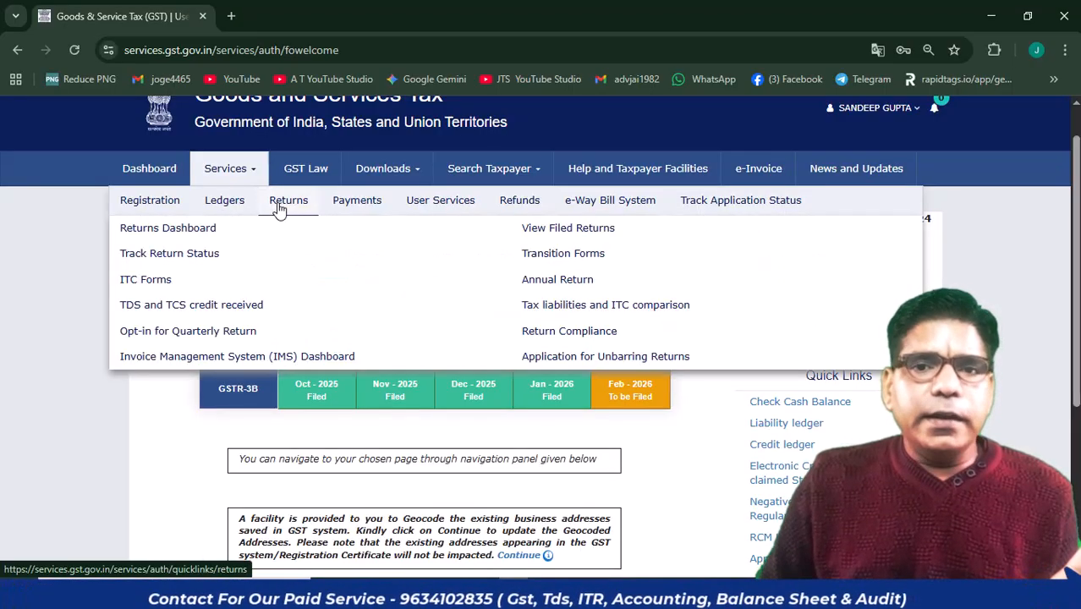
{"action": "left_click", "coordinate": [274, 356]}
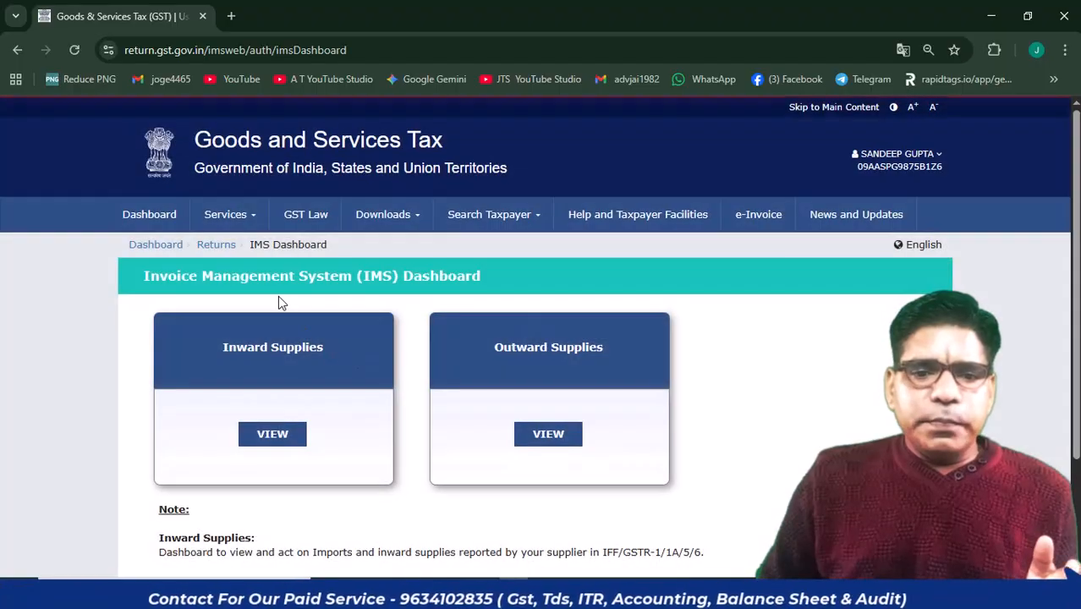
View the IMS Inward Supplies and review the record statuses under All other ITC.
{"action": "left_click", "coordinate": [274, 443]}
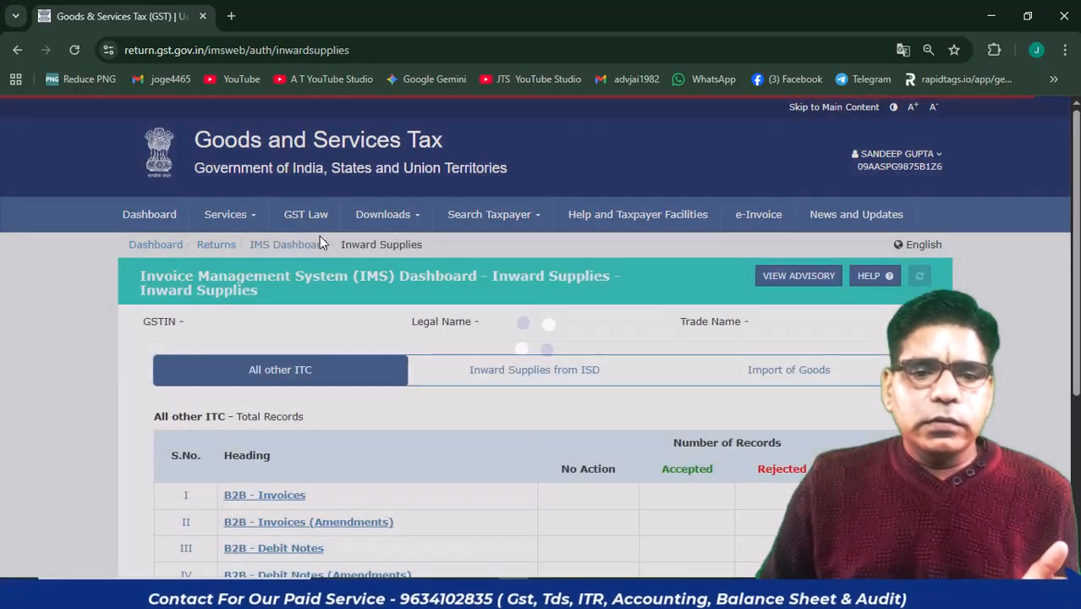
{"action": "left_click", "coordinate": [648, 314]}
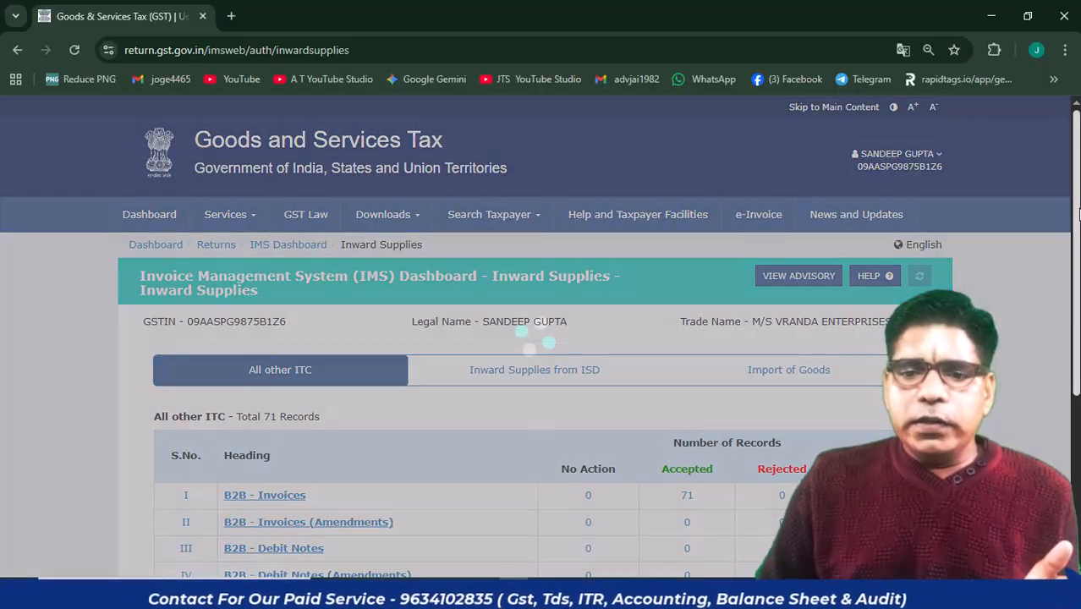
{"action": "scroll", "coordinate": [690, 254], "scroll_direction": "down", "scroll_amount": 3}
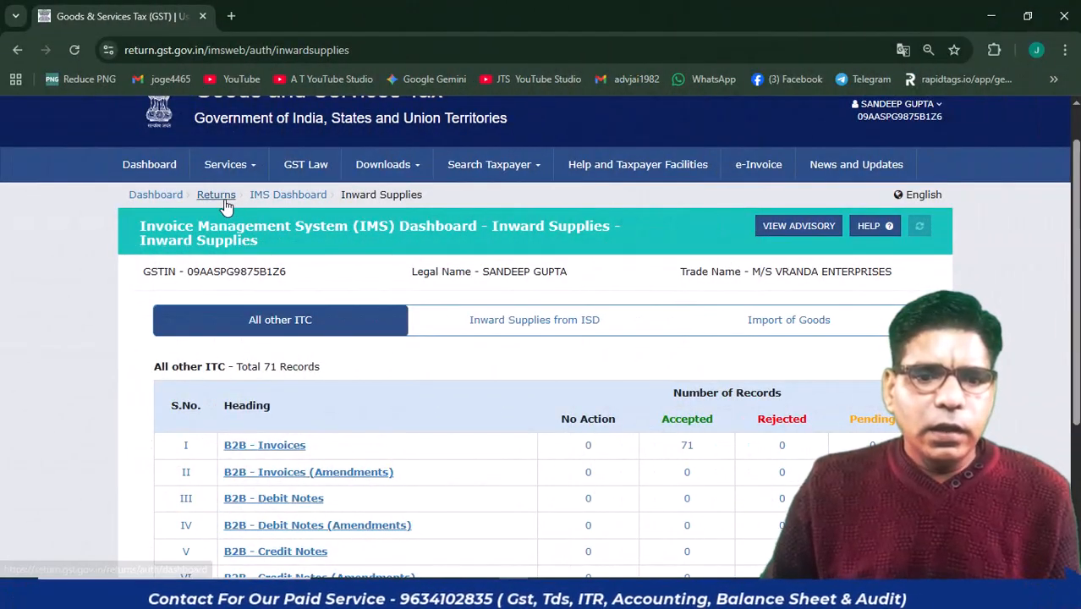
Open the Returns page and search the returns for February of financial year 2025-26.
{"action": "left_click", "coordinate": [224, 199]}
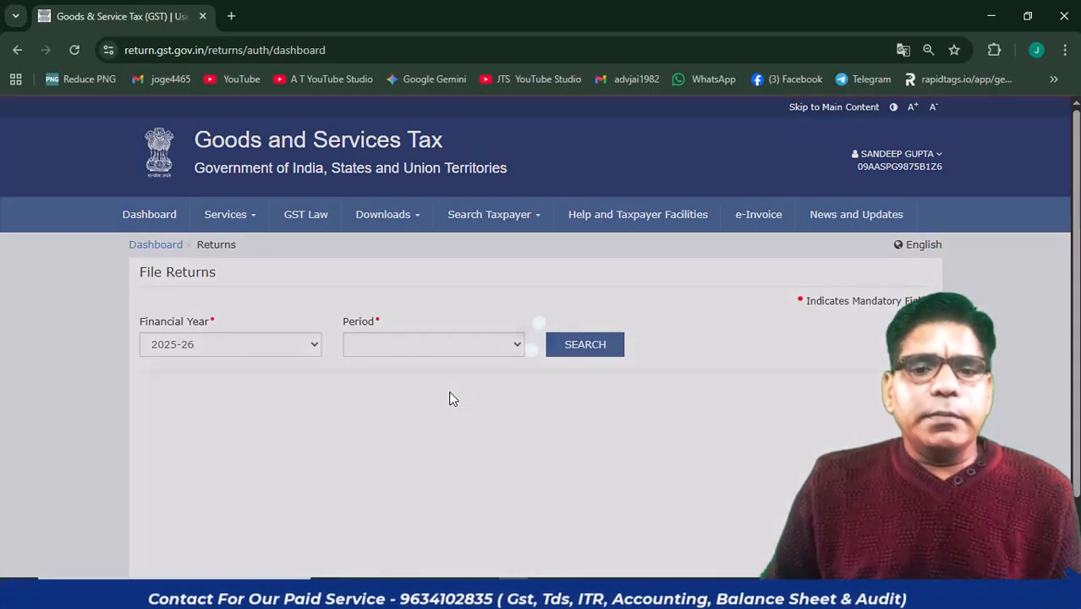
{"action": "left_click", "coordinate": [427, 349]}
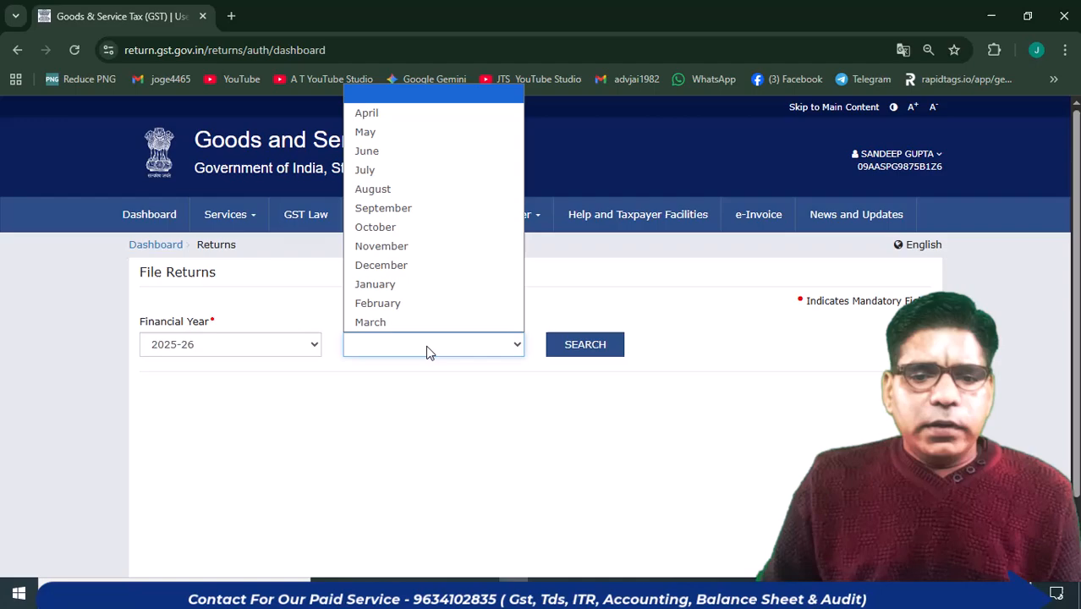
{"action": "left_click", "coordinate": [397, 304]}
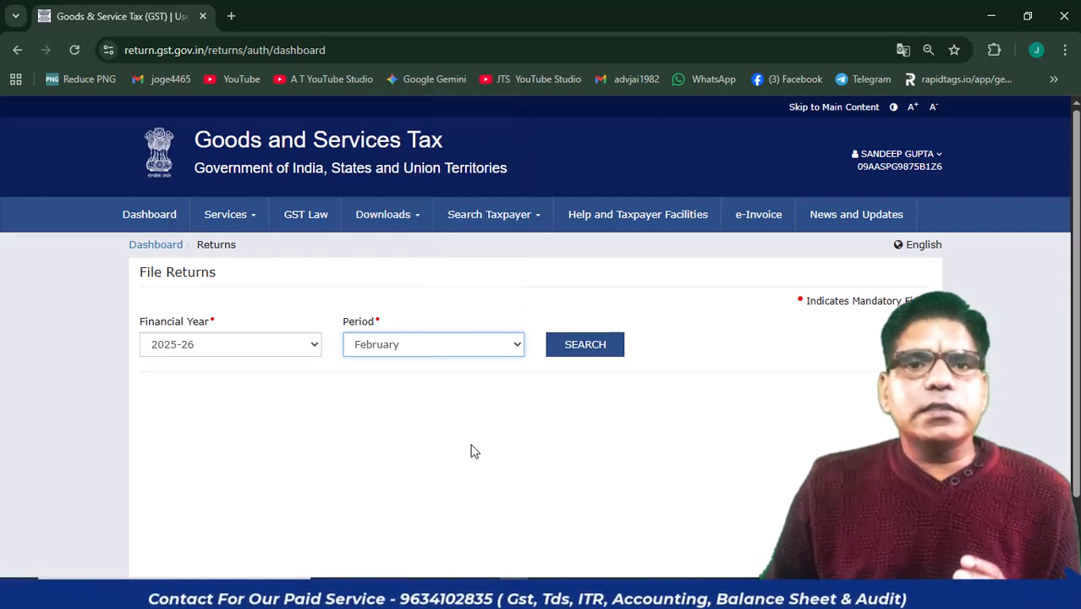
{"action": "left_click", "coordinate": [556, 347]}
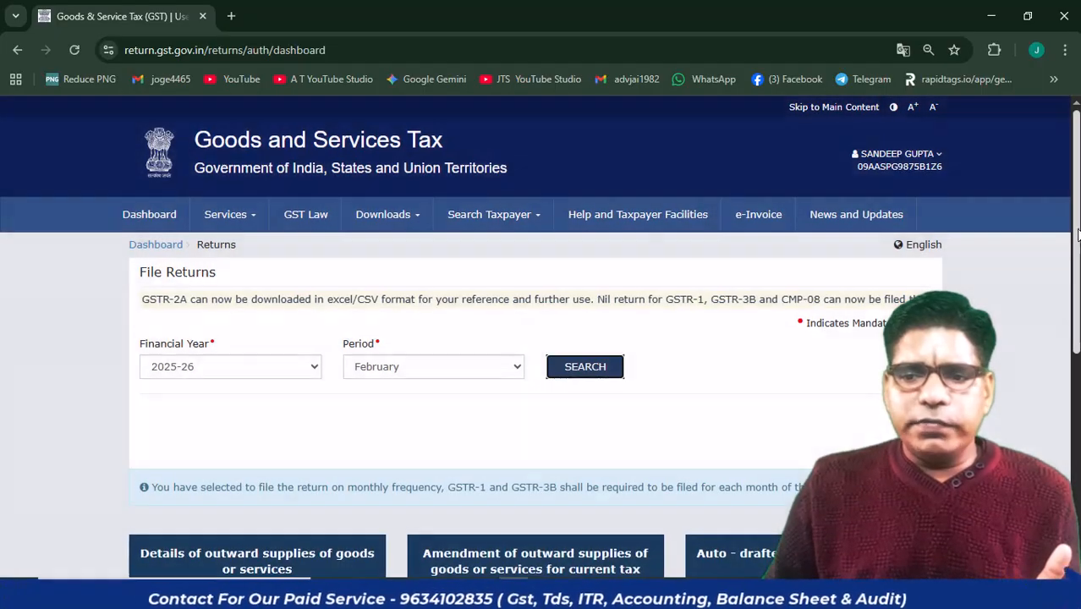
Open the offline download for the auto-drafted ITC statement GSTR-2B and generate its Excel file.
{"action": "scroll", "coordinate": [1078, 235], "scroll_direction": "down", "scroll_amount": 4}
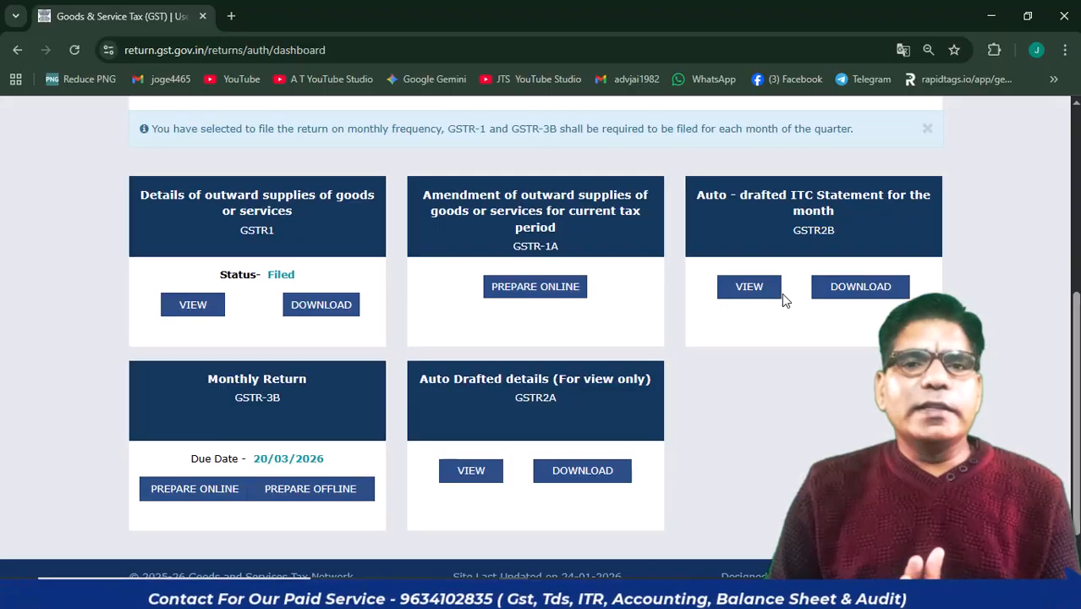
{"action": "left_click", "coordinate": [850, 292]}
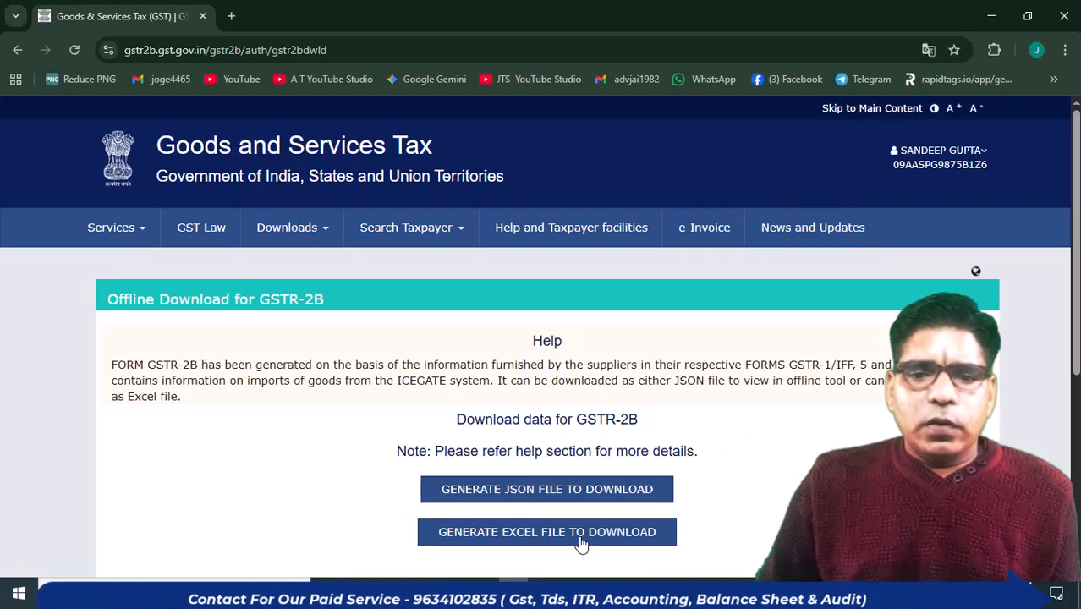
{"action": "left_click", "coordinate": [580, 542]}
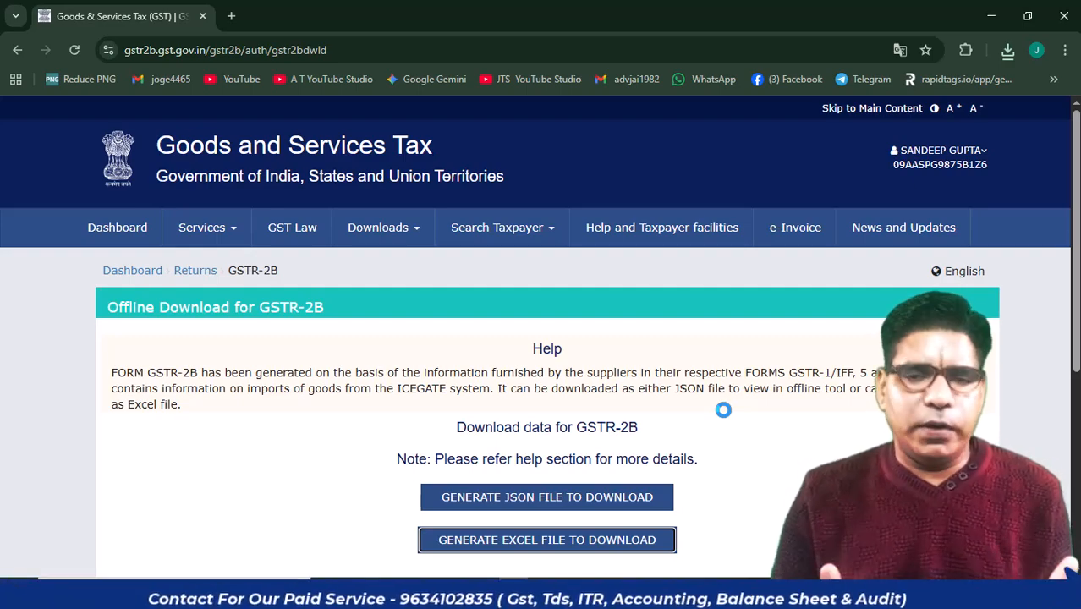
Switch to the VRANDA 2B workbook in Excel and examine the first supplier invoices on the B2B sheet.
{"action": "key", "text": "alt+Tab"}
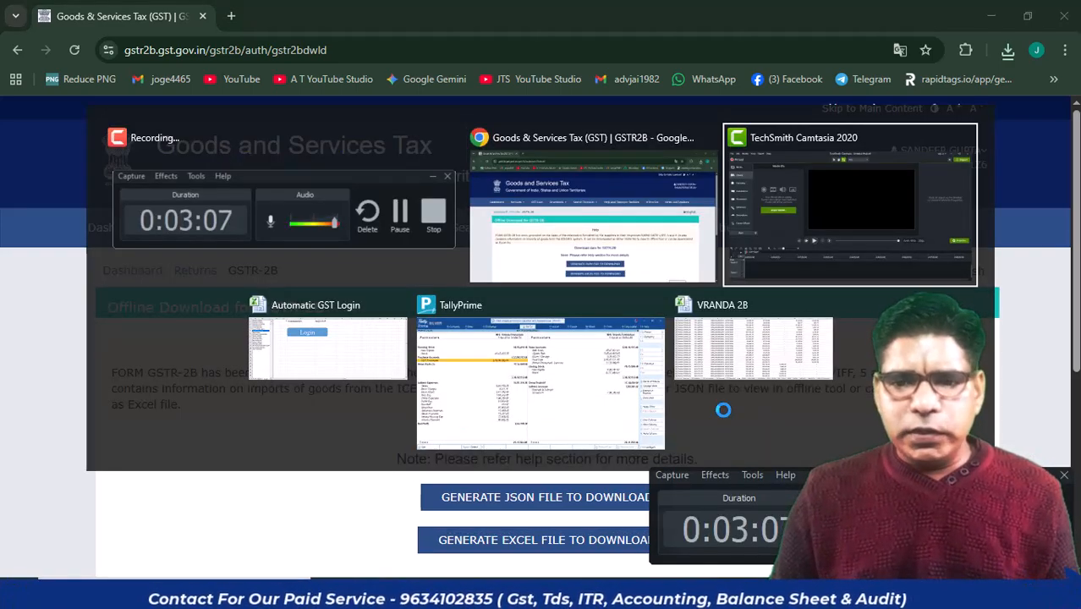
{"action": "key", "text": "Tab"}
{"action": "key", "text": "Tab"}
{"action": "key", "text": "Tab"}
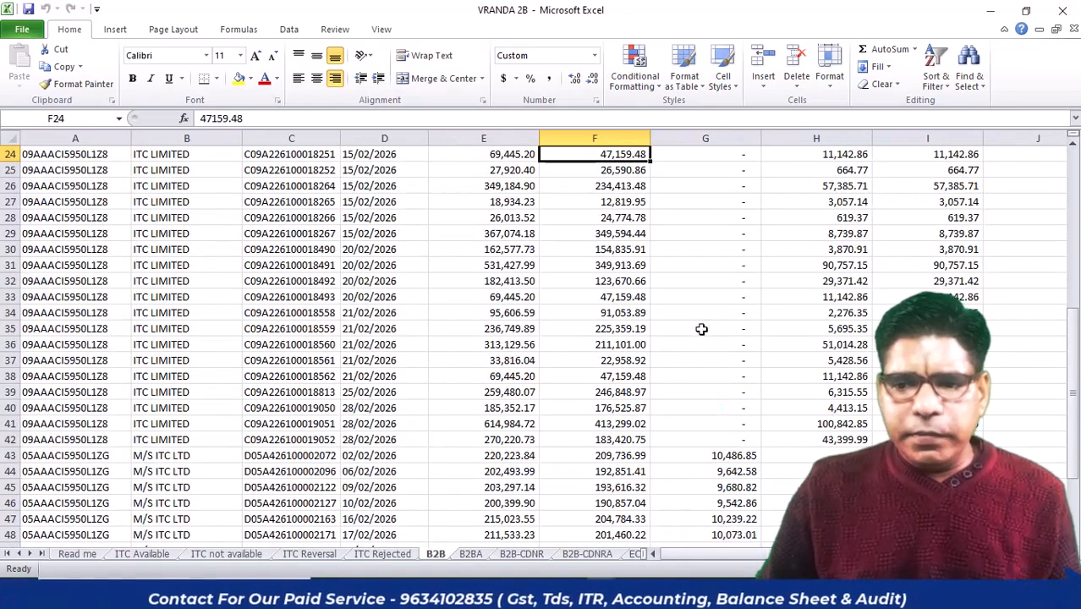
{"action": "left_click", "coordinate": [657, 295]}
{"action": "key", "text": "Up"}
{"action": "key", "text": "Up"}
{"action": "key", "text": "Up"}
{"action": "key", "text": "Up"}
{"action": "key", "text": "Up"}
{"action": "key", "text": "Up"}
{"action": "key", "text": "Up"}
{"action": "key", "text": "Up"}
{"action": "key", "text": "Up"}
{"action": "key", "text": "Up"}
{"action": "key", "text": "Up"}
{"action": "key", "text": "Up"}
{"action": "key", "text": "Up"}
{"action": "key", "text": "Up"}
{"action": "key", "text": "Up"}
{"action": "key", "text": "Up"}
{"action": "key", "text": "Up"}
{"action": "key", "text": "Up"}
{"action": "key", "text": "Up"}
{"action": "key", "text": "Up"}
{"action": "key", "text": "Up"}
{"action": "key", "text": "Up"}
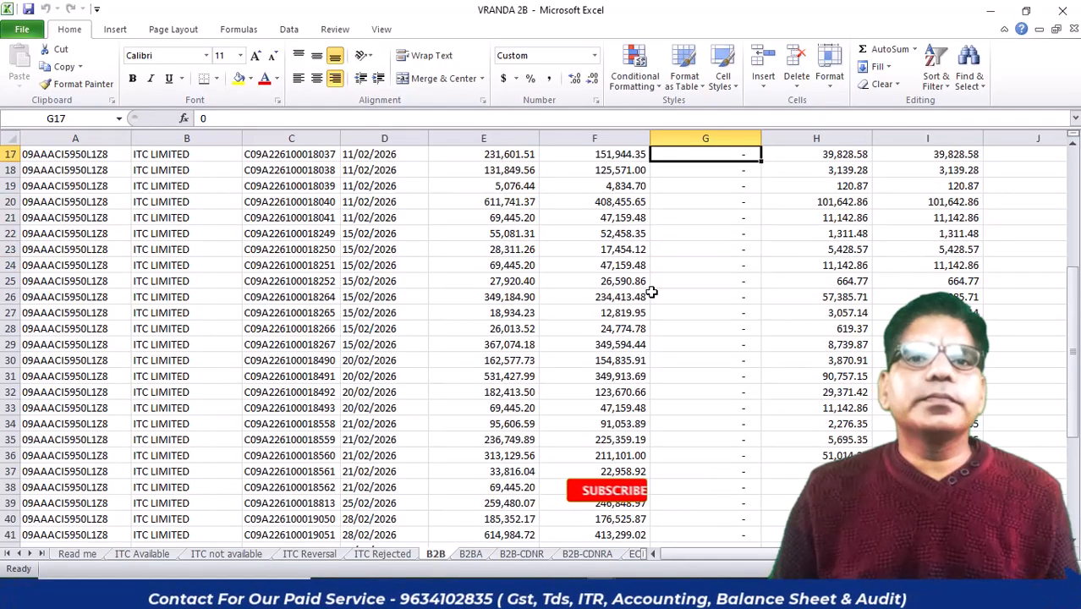
{"action": "key", "text": "Down"}
{"action": "key", "text": "Down"}
{"action": "key", "text": "Down"}
{"action": "key", "text": "Down"}
{"action": "key", "text": "Down"}
{"action": "key", "text": "Left"}
{"action": "key", "text": "Left"}
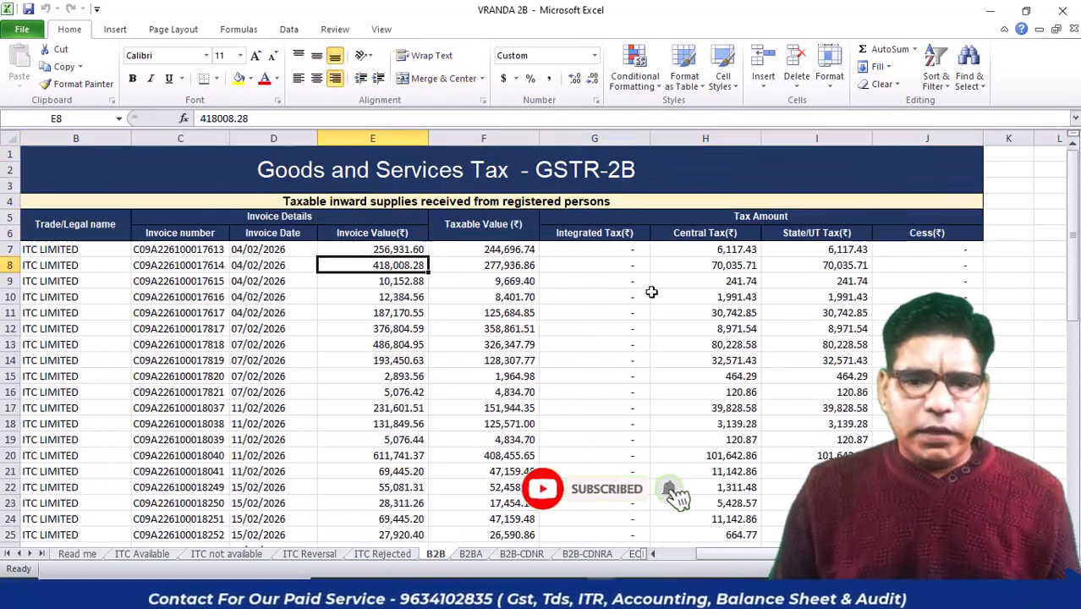
{"action": "key", "text": "Left"}
{"action": "key", "text": "Left"}
{"action": "key", "text": "Left"}
{"action": "key", "text": "Left"}
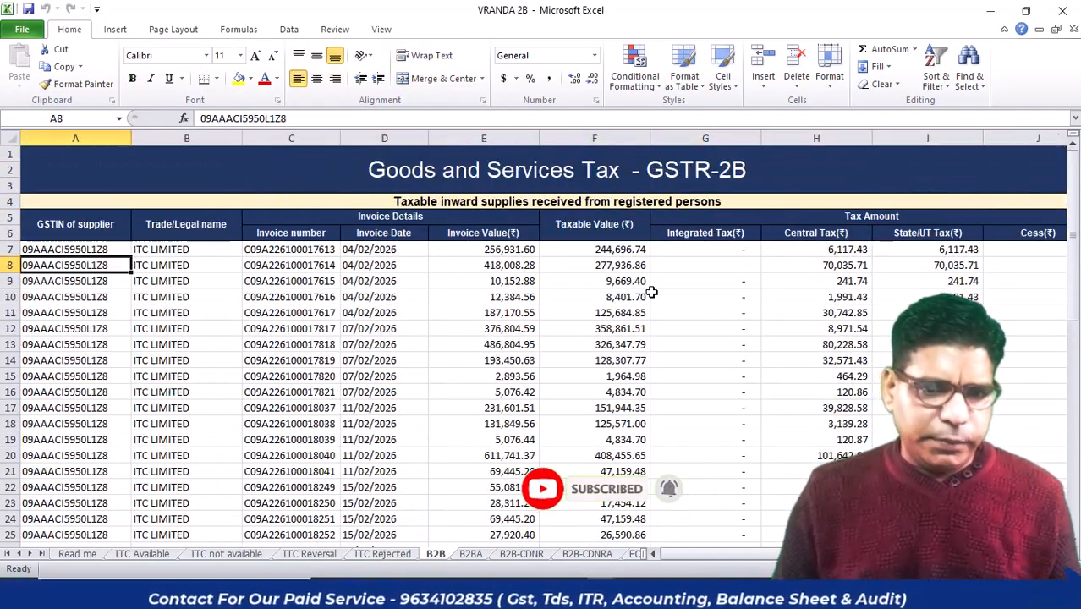
Look through the supplier names down the B2B sheet to the totals in row 53 and the separate entry in row 55.
{"action": "key", "text": "Right"}
{"action": "key", "text": "Down"}
{"action": "key", "text": "Down"}
{"action": "key", "text": "Down"}
{"action": "key", "text": "Down"}
{"action": "key", "text": "Down"}
{"action": "key", "text": "Down"}
{"action": "key", "text": "Down"}
{"action": "key", "text": "Down"}
{"action": "key", "text": "Down"}
{"action": "key", "text": "Down"}
{"action": "key", "text": "Down"}
{"action": "key", "text": "Down"}
{"action": "key", "text": "Down"}
{"action": "key", "text": "Down"}
{"action": "key", "text": "Down"}
{"action": "key", "text": "Down"}
{"action": "key", "text": "Down"}
{"action": "key", "text": "Down"}
{"action": "key", "text": "Down"}
{"action": "key", "text": "Down"}
{"action": "key", "text": "Down"}
{"action": "key", "text": "Down"}
{"action": "key", "text": "Down"}
{"action": "key", "text": "Down"}
{"action": "key", "text": "Down"}
{"action": "key", "text": "Down"}
{"action": "key", "text": "Down"}
{"action": "key", "text": "Down"}
{"action": "key", "text": "Down"}
{"action": "key", "text": "Down"}
{"action": "key", "text": "Down"}
{"action": "key", "text": "Down"}
{"action": "key", "text": "Down"}
{"action": "key", "text": "Down"}
{"action": "key", "text": "Down"}
{"action": "key", "text": "Down"}
{"action": "key", "text": "Down"}
{"action": "key", "text": "Down"}
{"action": "key", "text": "Down"}
{"action": "key", "text": "Down"}
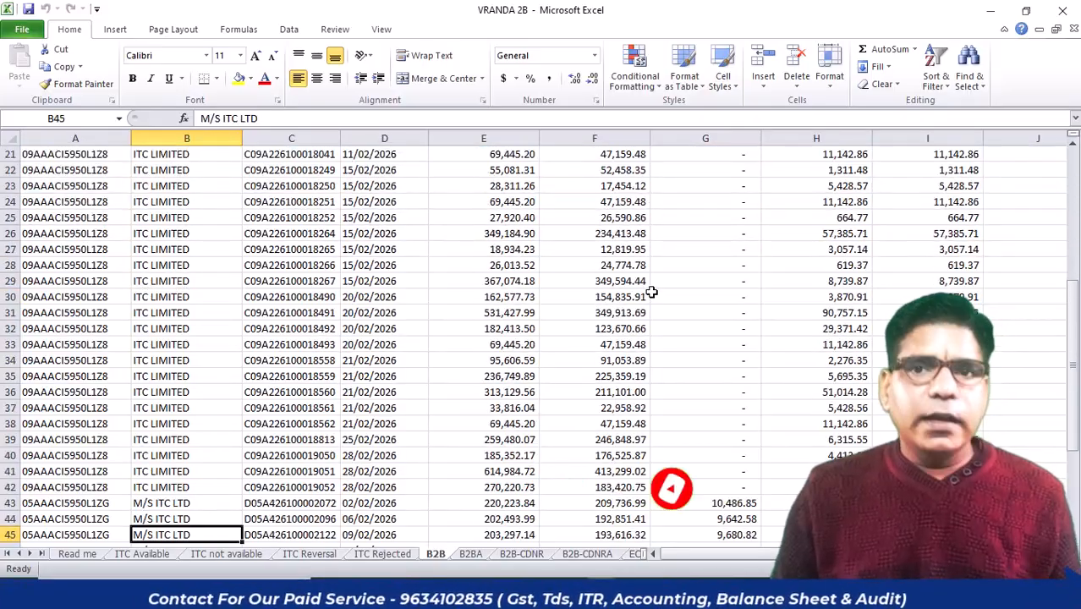
{"action": "key", "text": "Up"}
{"action": "key", "text": "Up"}
{"action": "key", "text": "Up"}
{"action": "key", "text": "Up"}
{"action": "key", "text": "Up"}
{"action": "key", "text": "Up"}
{"action": "key", "text": "Up"}
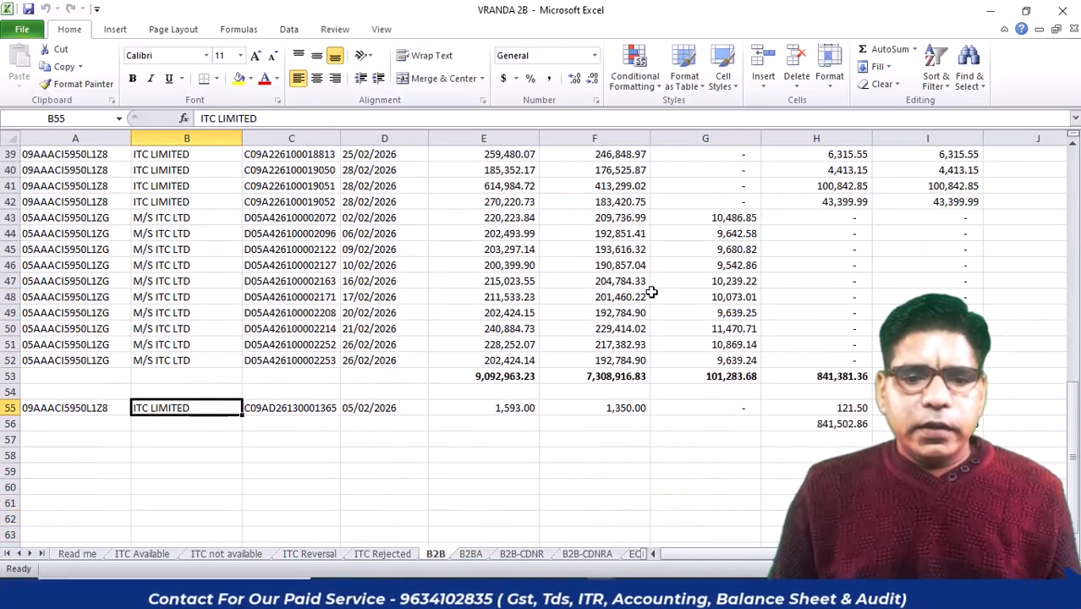
{"action": "key", "text": "Up"}
{"action": "key", "text": "Up"}
{"action": "key", "text": "Up"}
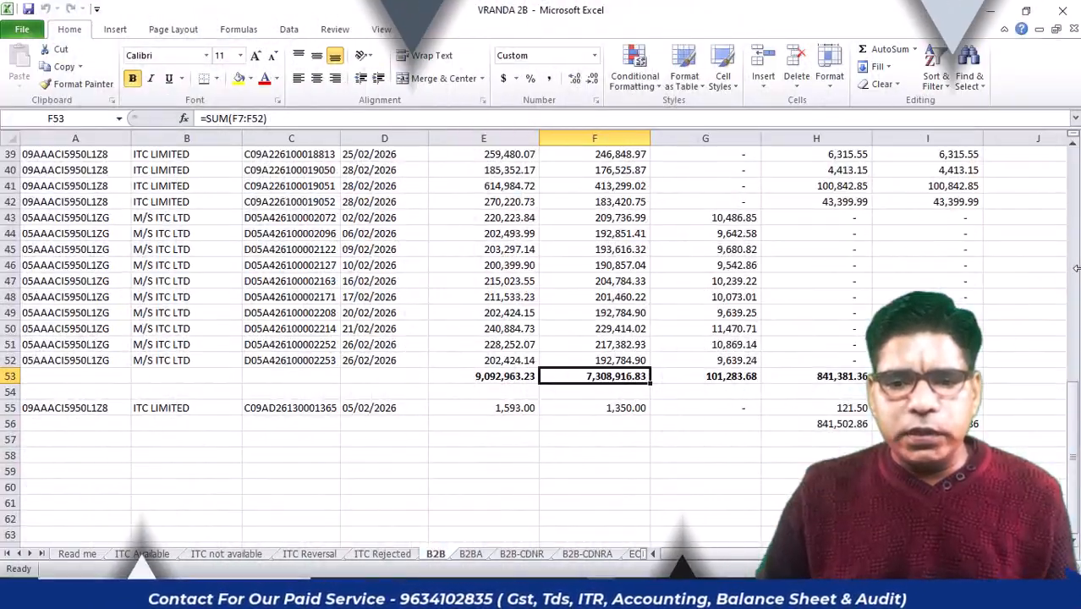
Switch to TallyPrime and open the GST Purchases monthly summary at February to check that month's purchases.
{"action": "key", "text": "alt+Tab"}
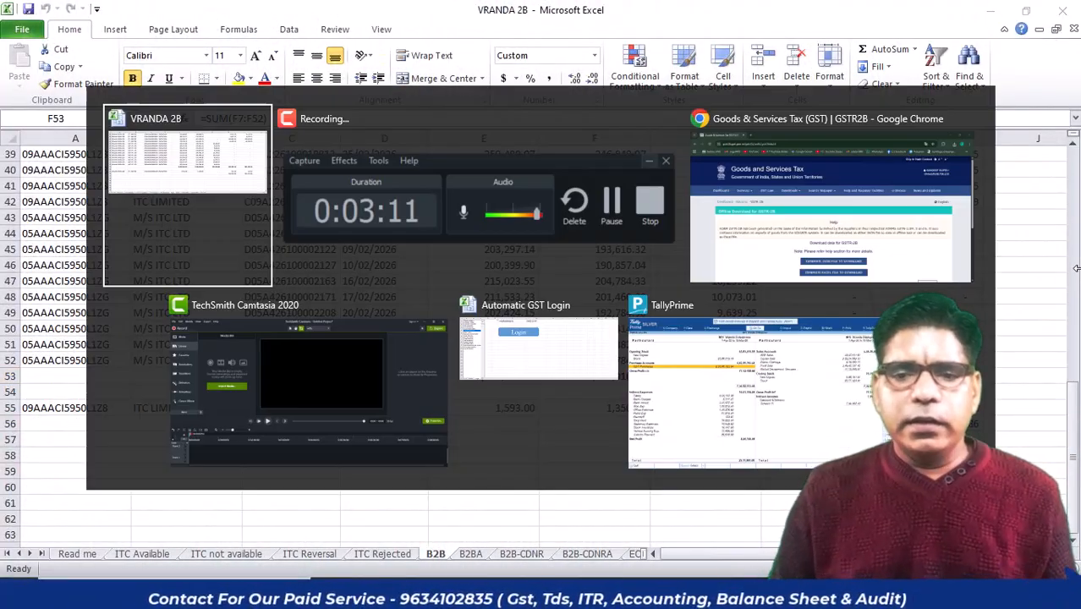
{"action": "key", "text": "alt+Tab"}
{"action": "key", "text": "alt+Tab"}
{"action": "key", "text": "alt+Tab"}
{"action": "key", "text": "alt+Tab"}
{"action": "key", "text": "alt+Tab"}
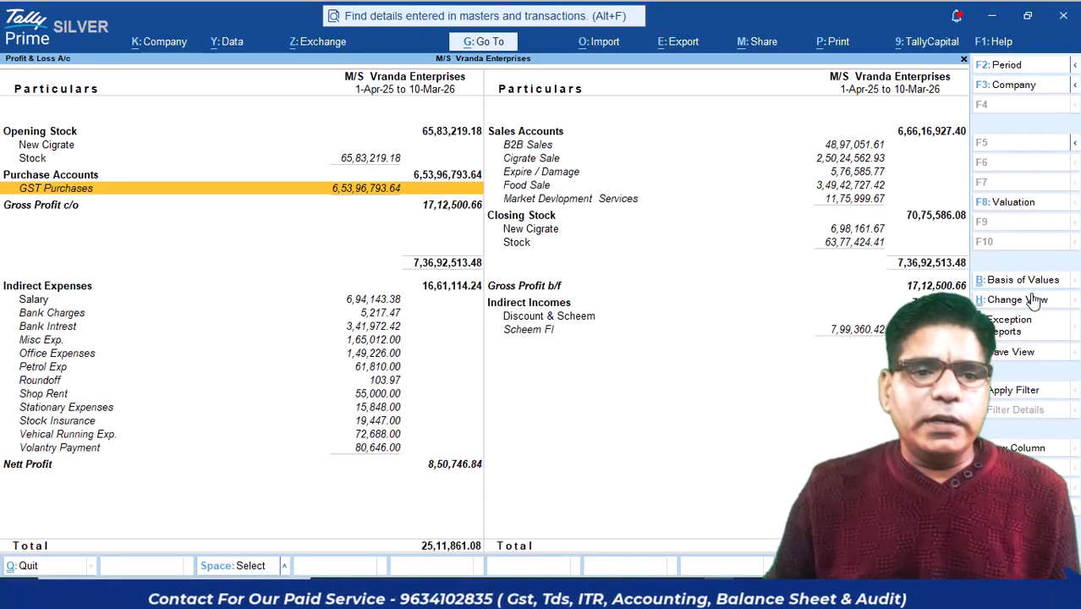
{"action": "key", "text": "Return"}
{"action": "key", "text": "Up"}
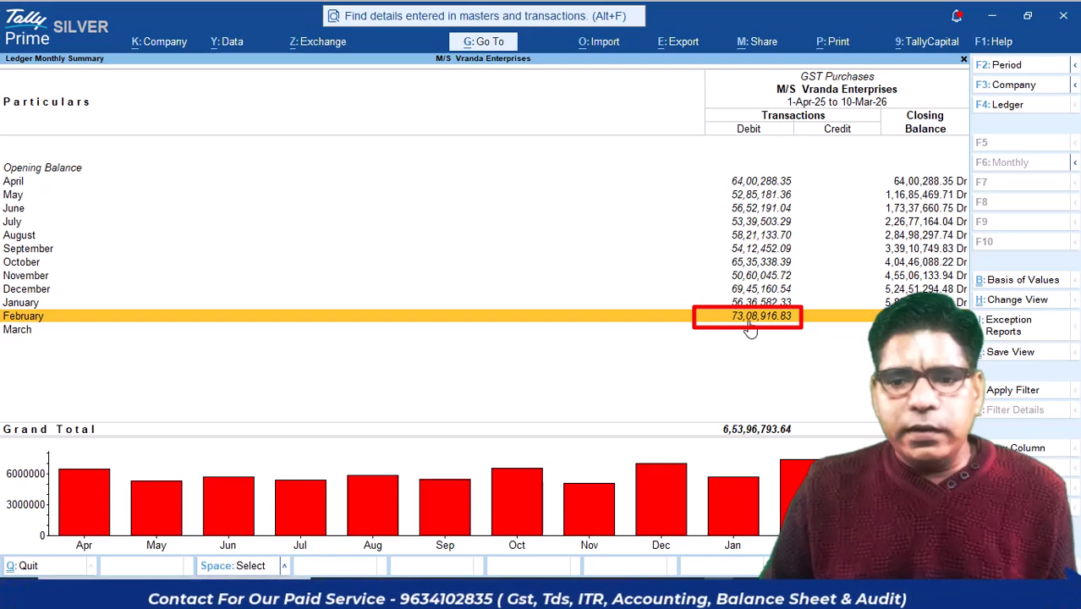
Switch back to the VRANDA 2B workbook in Excel and check the taxable value and Integrated Tax totals in row 53.
{"action": "key", "text": "alt+Tab"}
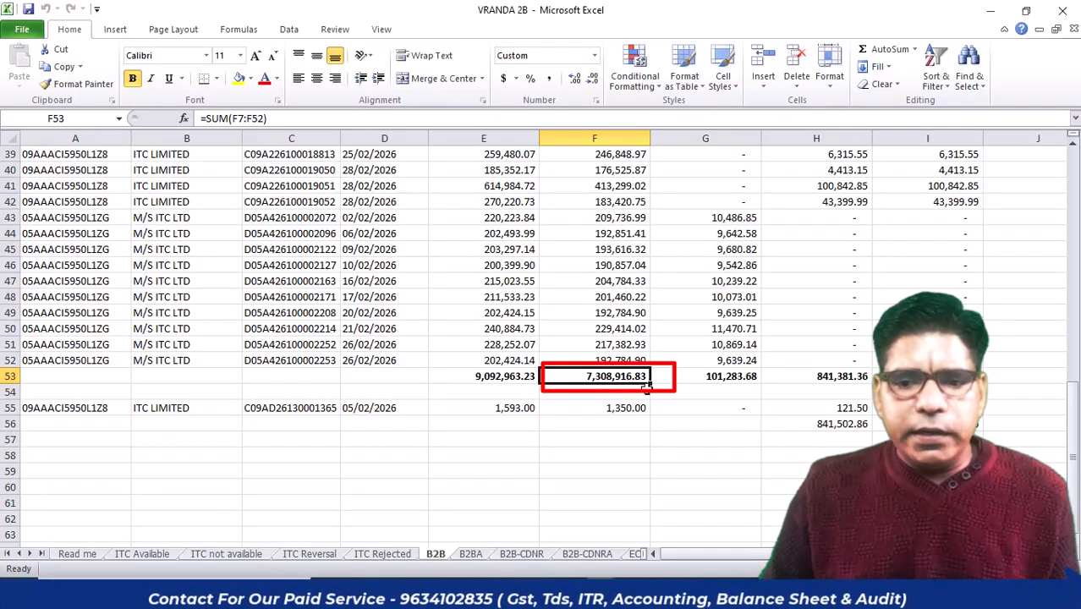
{"action": "key", "text": "F2"}
{"action": "key", "text": "Escape"}
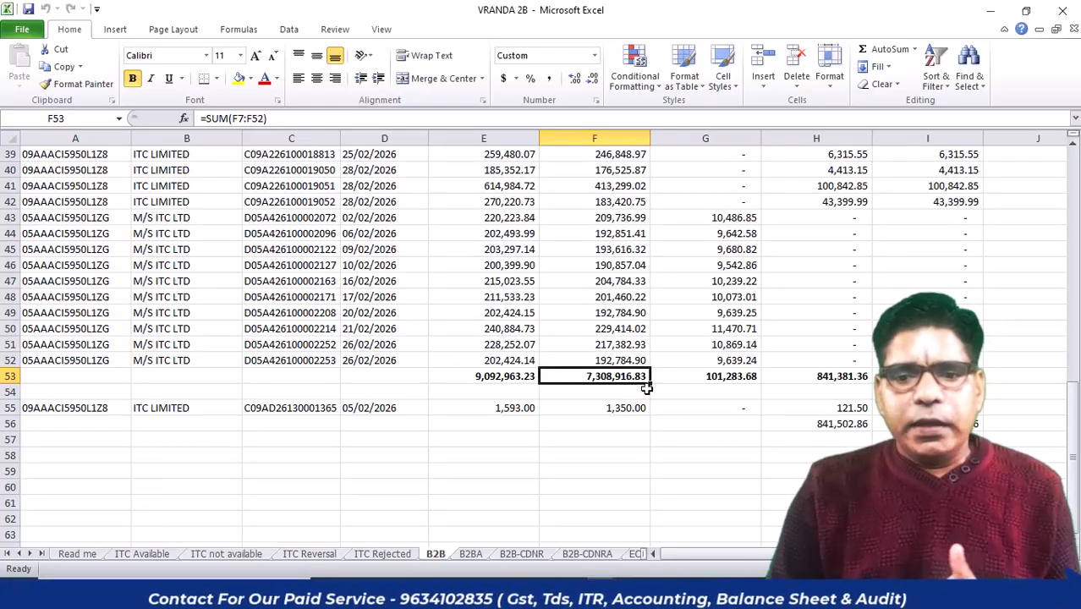
{"action": "key", "text": "Right"}
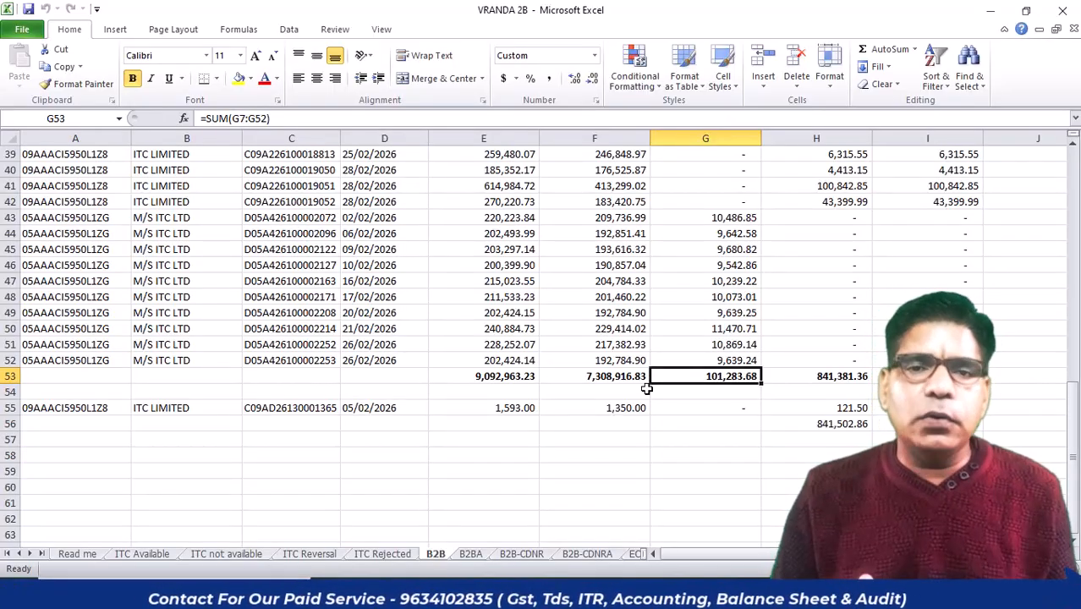
Switch to TallyPrime, leave the Profit & Loss A/c and open the Duties & Taxes group summary from the Balance Sheet.
{"action": "key", "text": "alt+Tab"}
{"action": "key", "text": "Escape"}
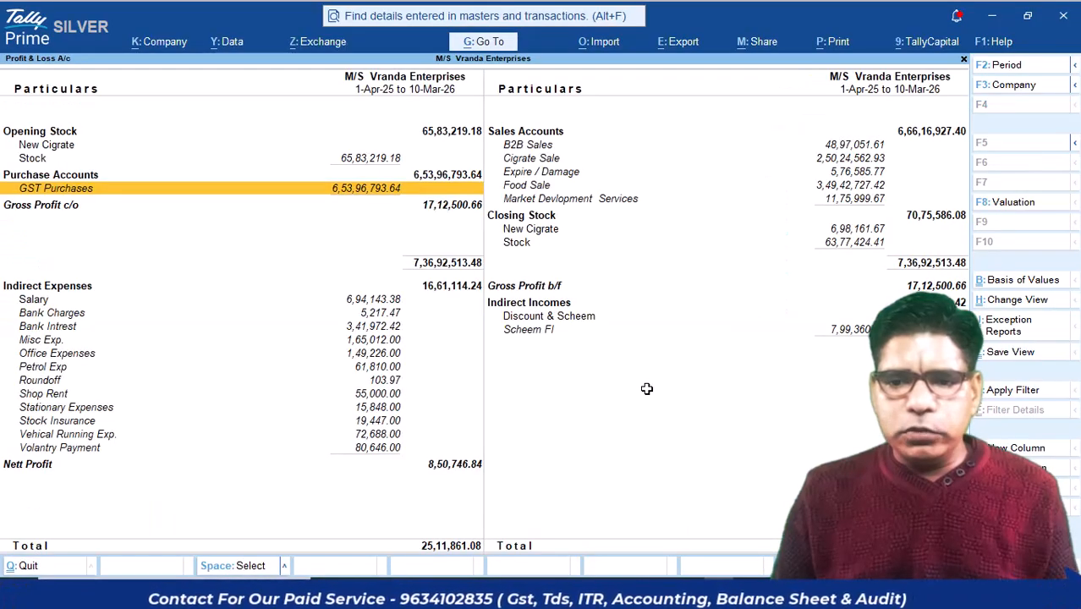
{"action": "key", "text": "Escape"}
{"action": "key", "text": "Up"}
{"action": "key", "text": "Return"}
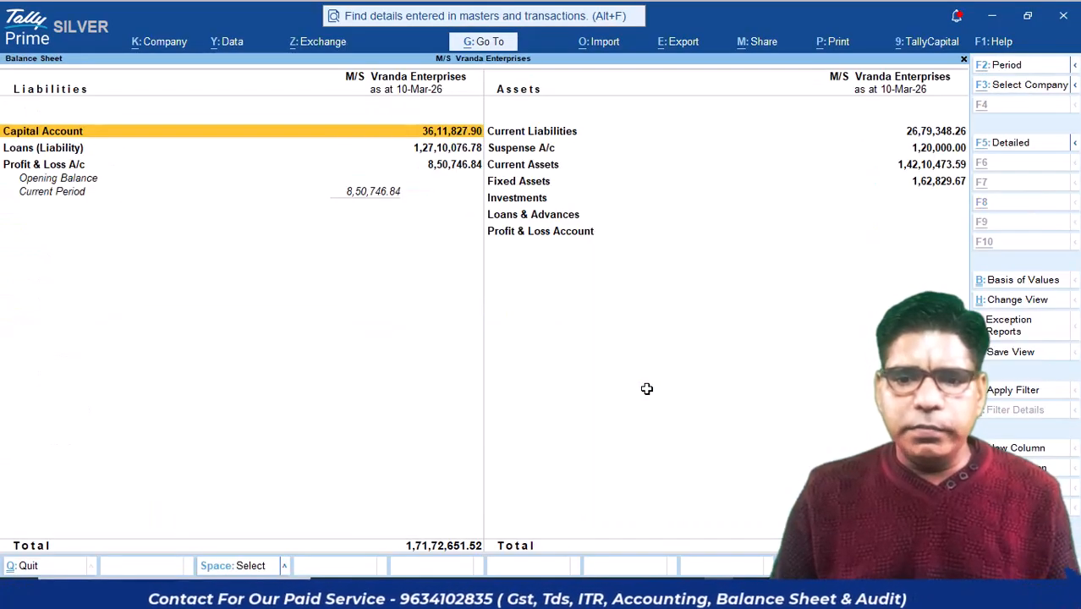
{"action": "key", "text": "Right"}
{"action": "key", "text": "Down"}
{"action": "key", "text": "Down"}
{"action": "key", "text": "Return"}
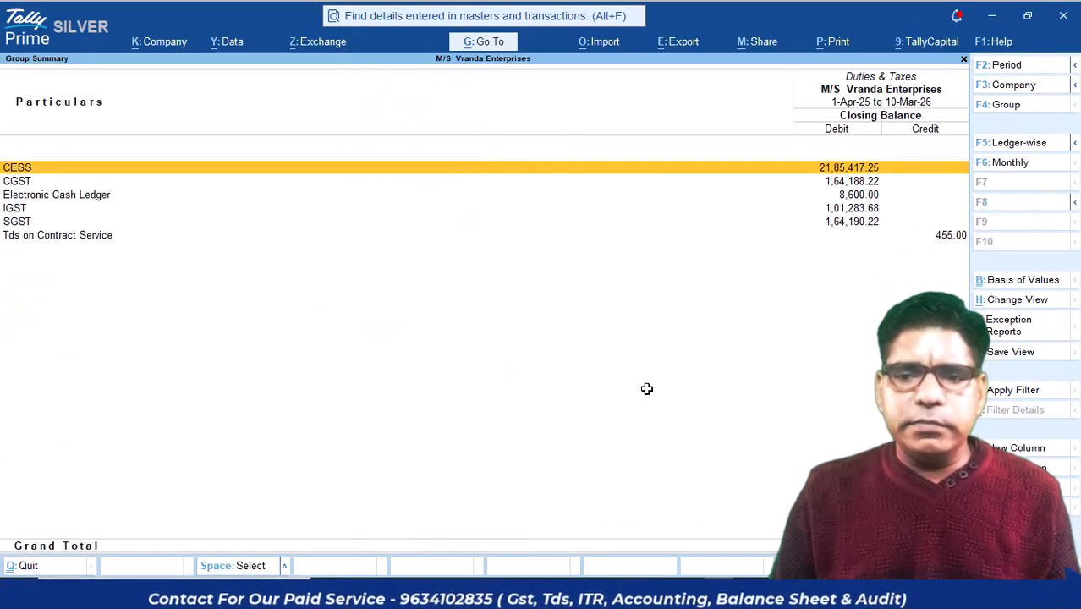
Open the IGST ledger's monthly summary and compare its February debit with the Integrated Tax total in the VRANDA 2B Excel workbook.
{"action": "key", "text": "Down"}
{"action": "key", "text": "Down"}
{"action": "key", "text": "Down"}
{"action": "key", "text": "Return"}
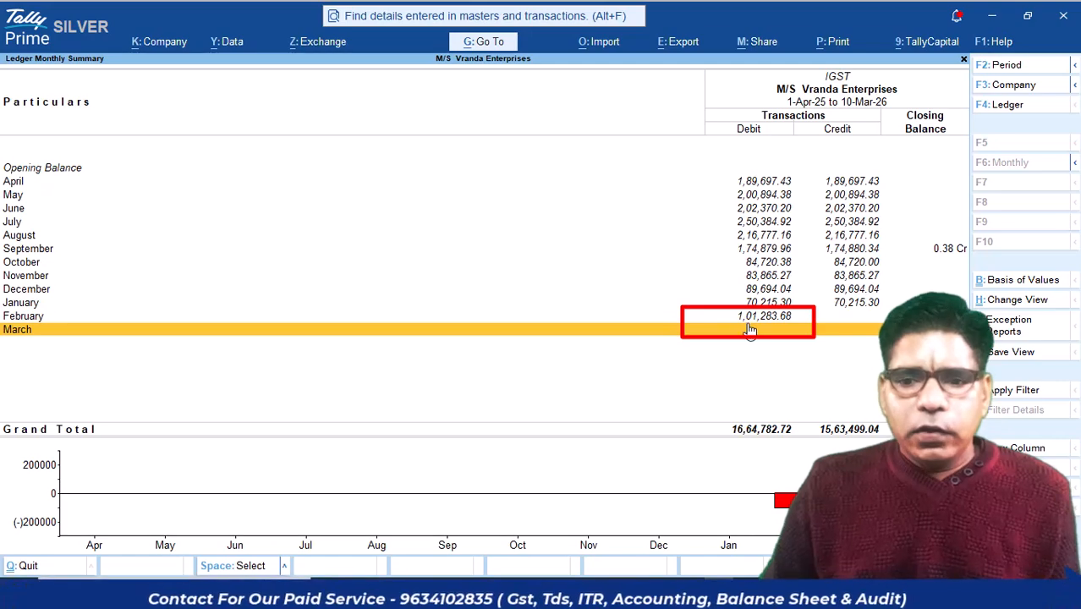
{"action": "key", "text": "alt+Tab"}
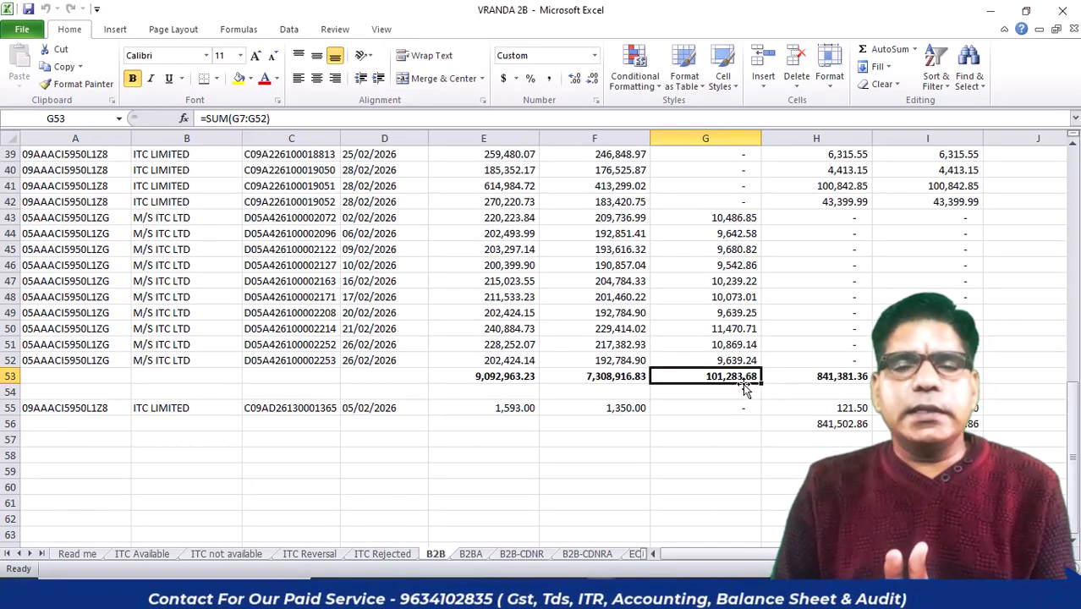
{"action": "key", "text": "Right"}
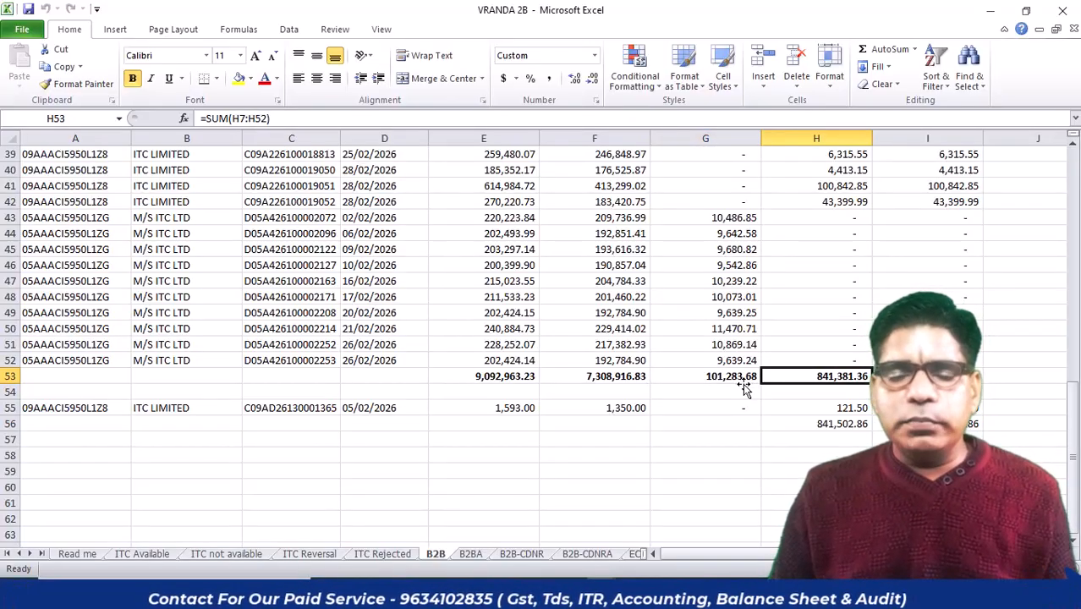
Switch to TallyPrime, close the IGST ledger and open the CGST ledger's monthly summary at February.
{"action": "key", "text": "alt+Tab"}
{"action": "key", "text": "Escape"}
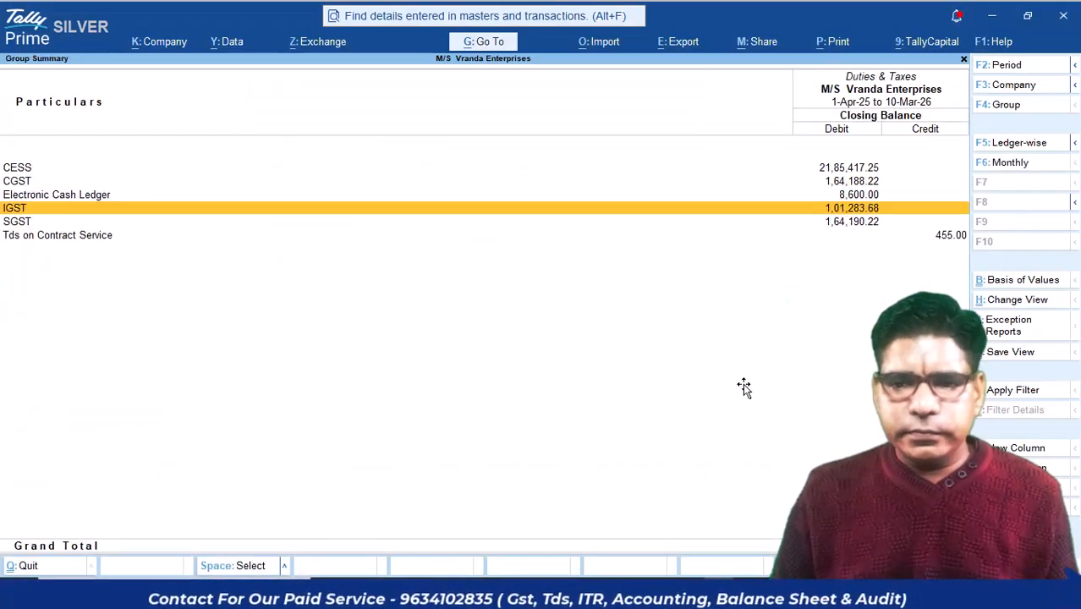
{"action": "key", "text": "Down"}
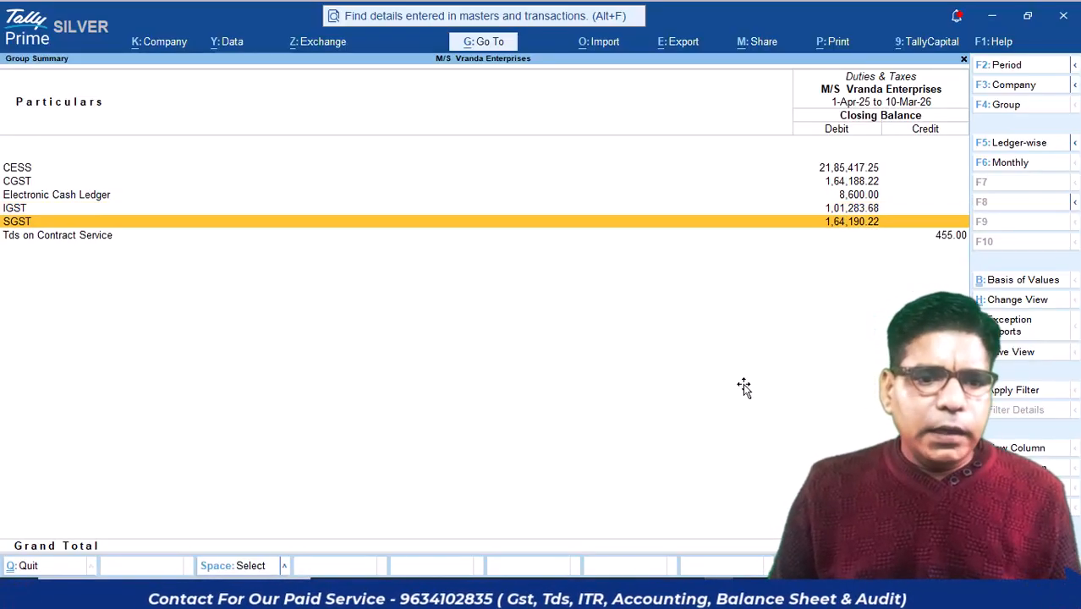
{"action": "key", "text": "Up"}
{"action": "key", "text": "Up"}
{"action": "key", "text": "Up"}
{"action": "key", "text": "Return"}
{"action": "key", "text": "Up"}
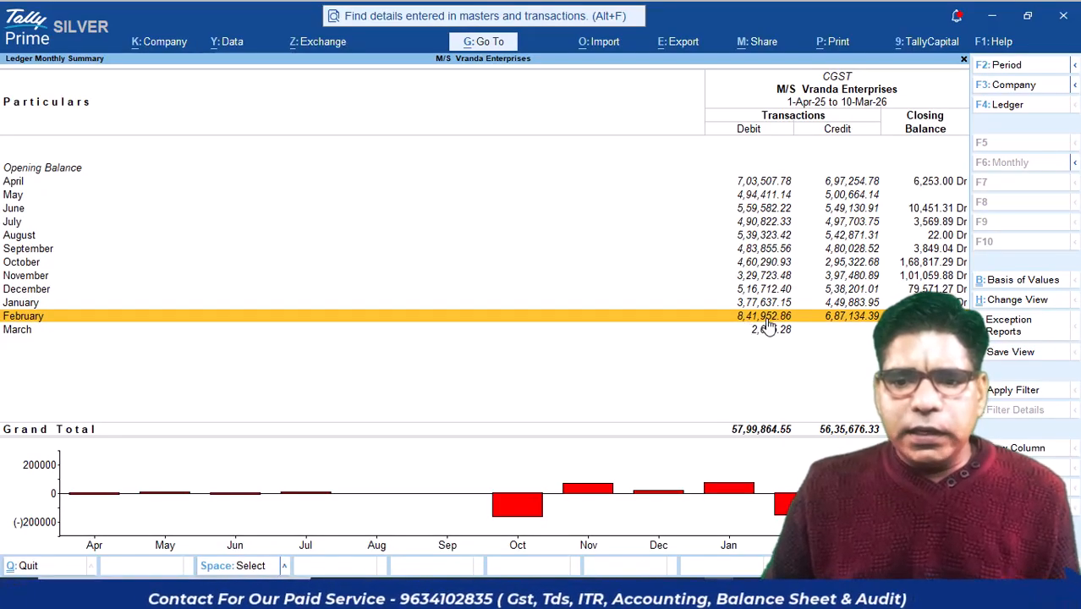
Switch to the VRANDA 2B workbook in Excel and check the Central Tax figures in cells H53 to H56.
{"action": "key", "text": "alt+Tab"}
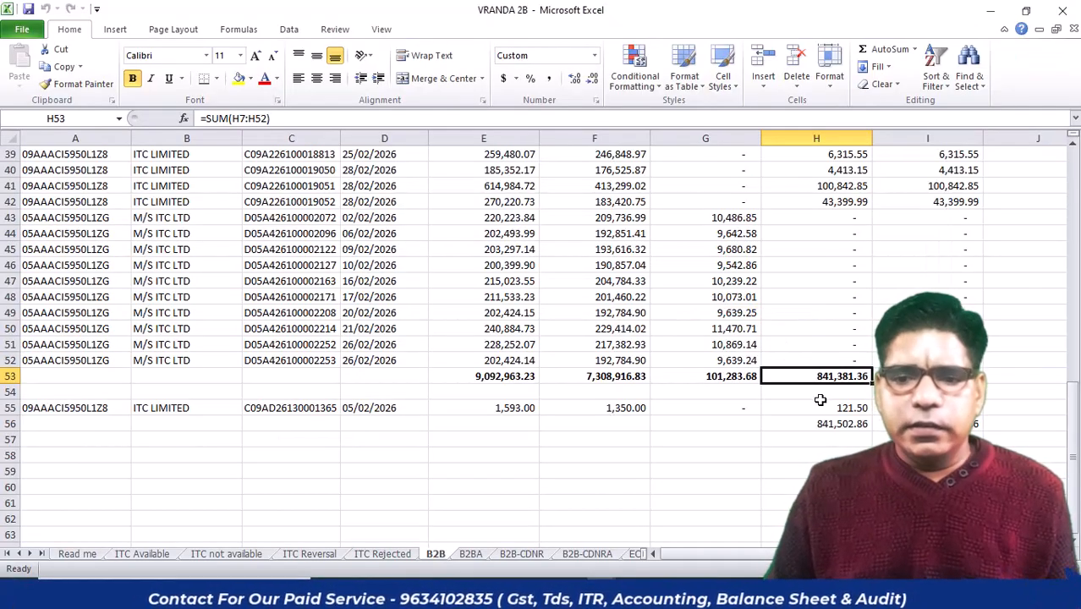
{"action": "left_click", "coordinate": [827, 422]}
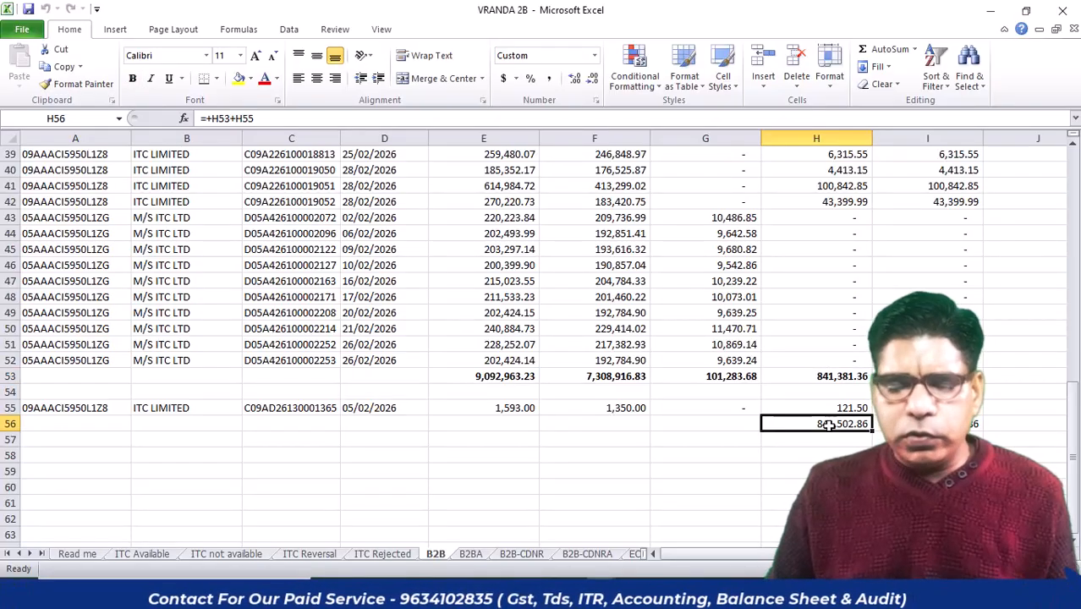
{"action": "key", "text": "Up"}
{"action": "key", "text": "Up"}
{"action": "key", "text": "Up"}
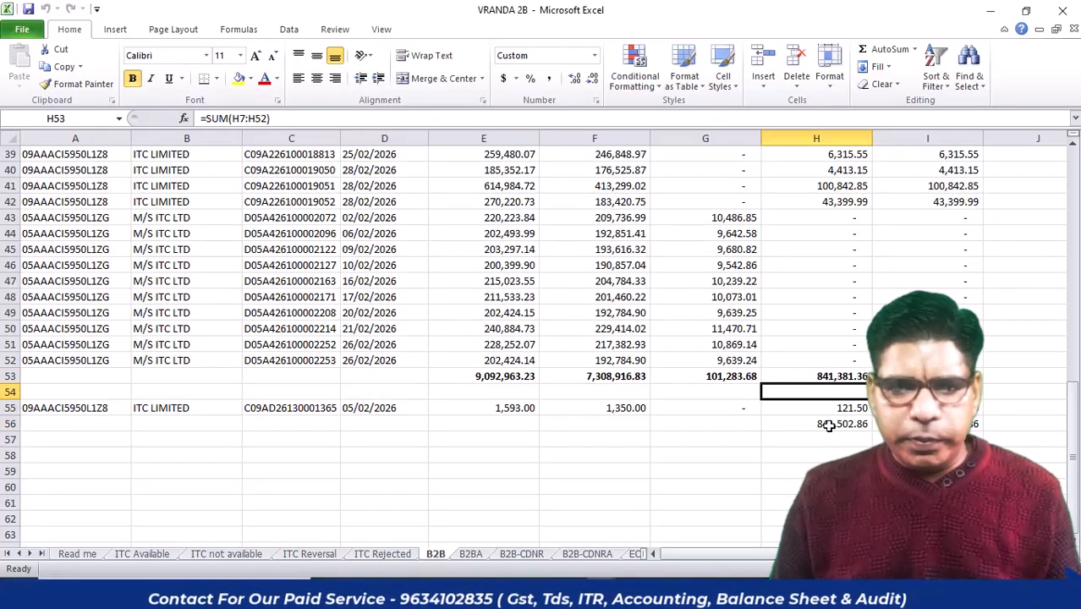
{"action": "key", "text": "Down"}
{"action": "key", "text": "Down"}
{"action": "key", "text": "Down"}
{"action": "key", "text": "Down"}
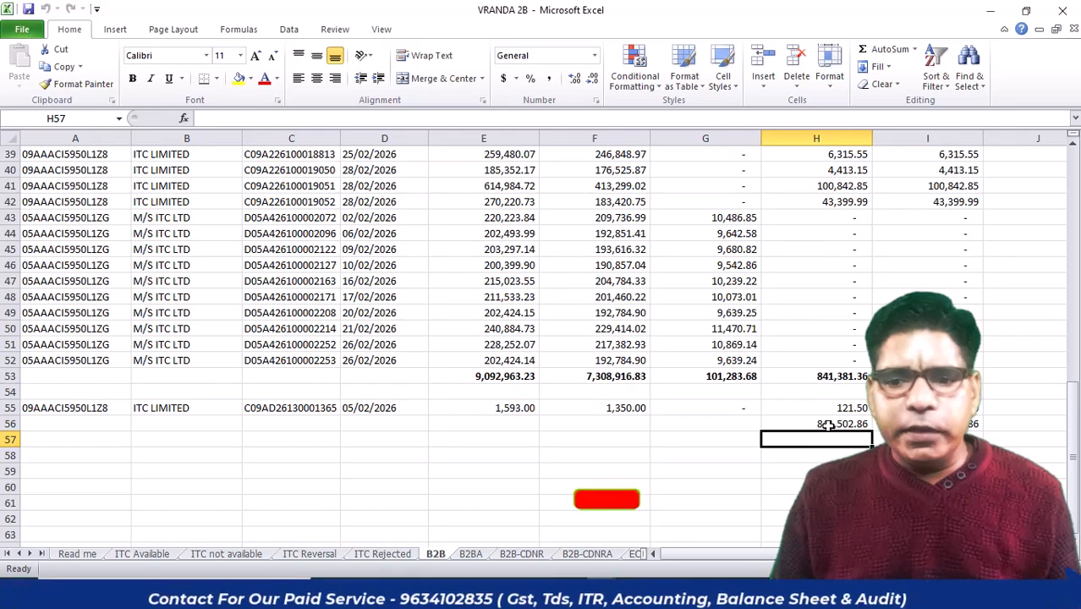
{"action": "key", "text": "Up"}
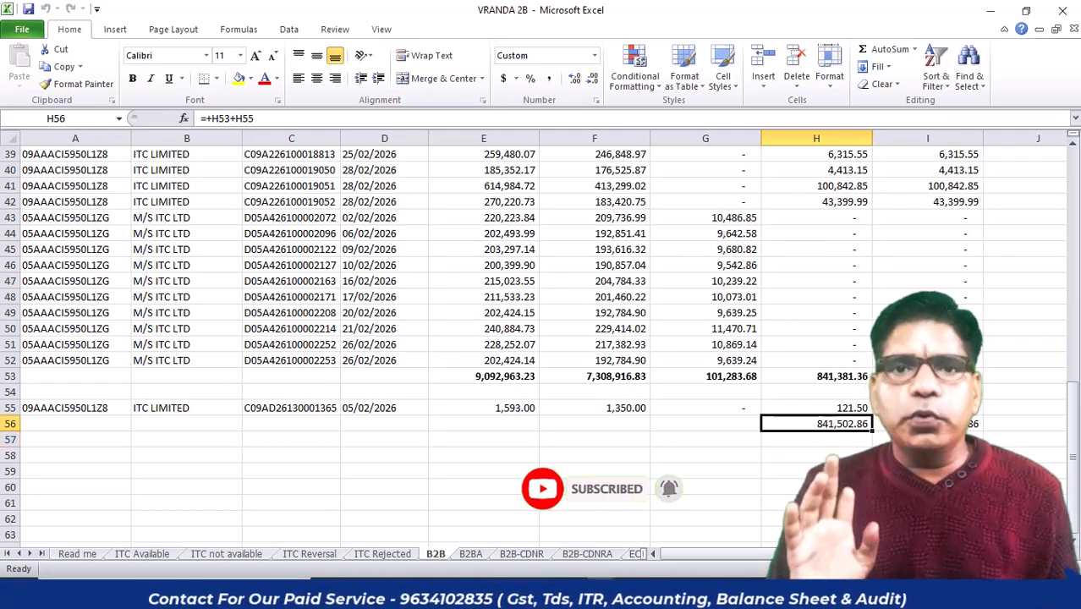
Compare the CGST ledger's February debit in TallyPrime with the combined Central Tax total in cell H56 of the Excel workbook.
{"action": "key", "text": "alt+Tab"}
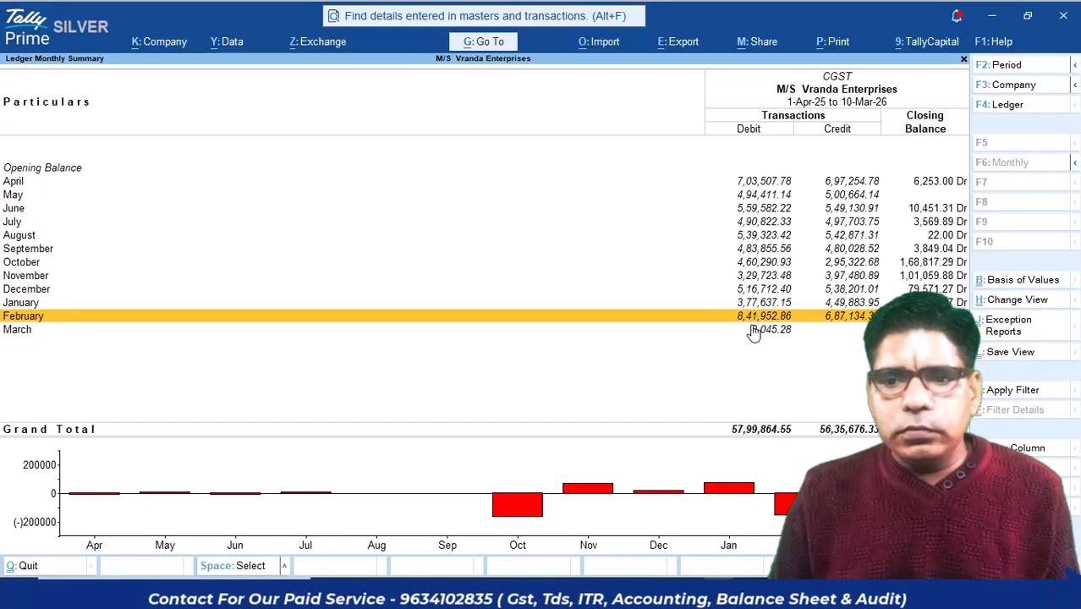
{"action": "key", "text": "alt+Tab"}
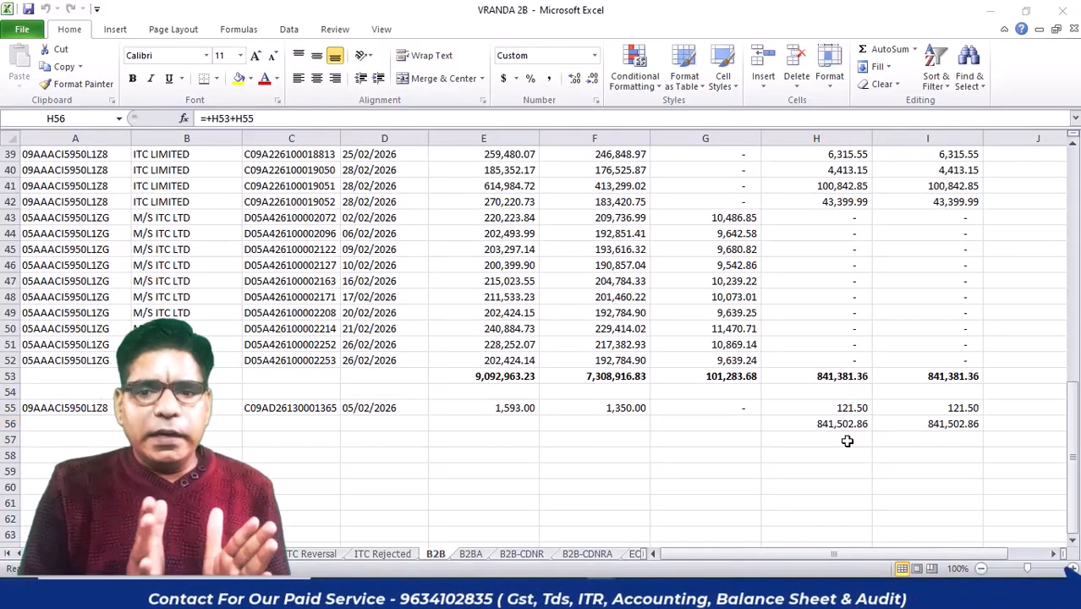
{"action": "key", "text": "alt+Tab"}
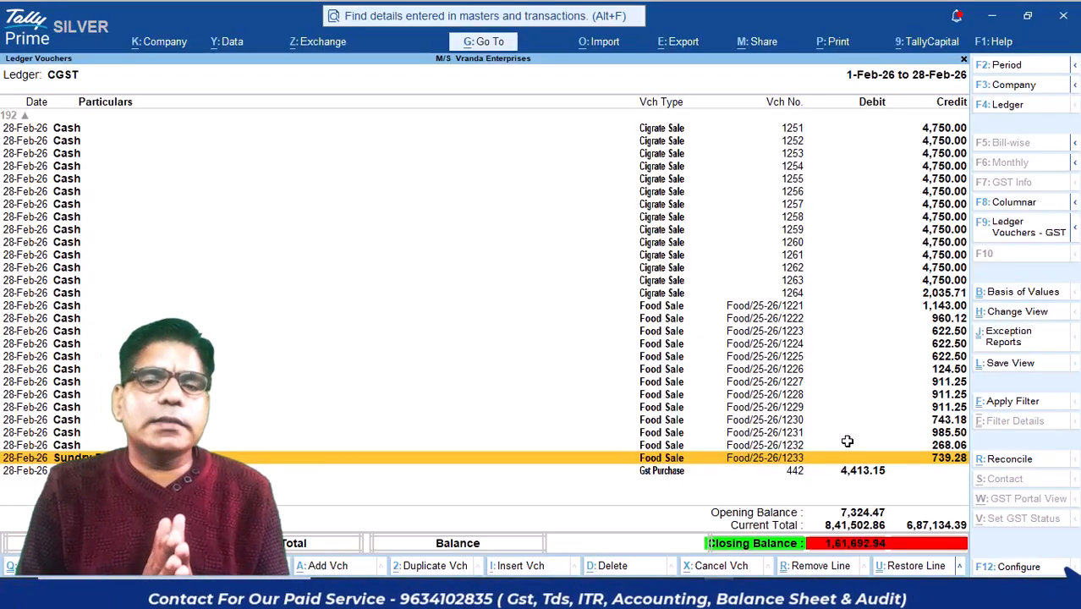
Switch to the GST portal in Chrome and go back from the GSTR-2B offline download page to the File Returns page.
{"action": "key", "text": "alt+Tab"}
{"action": "key", "text": "alt+Tab"}
{"action": "key", "text": "alt+Tab"}
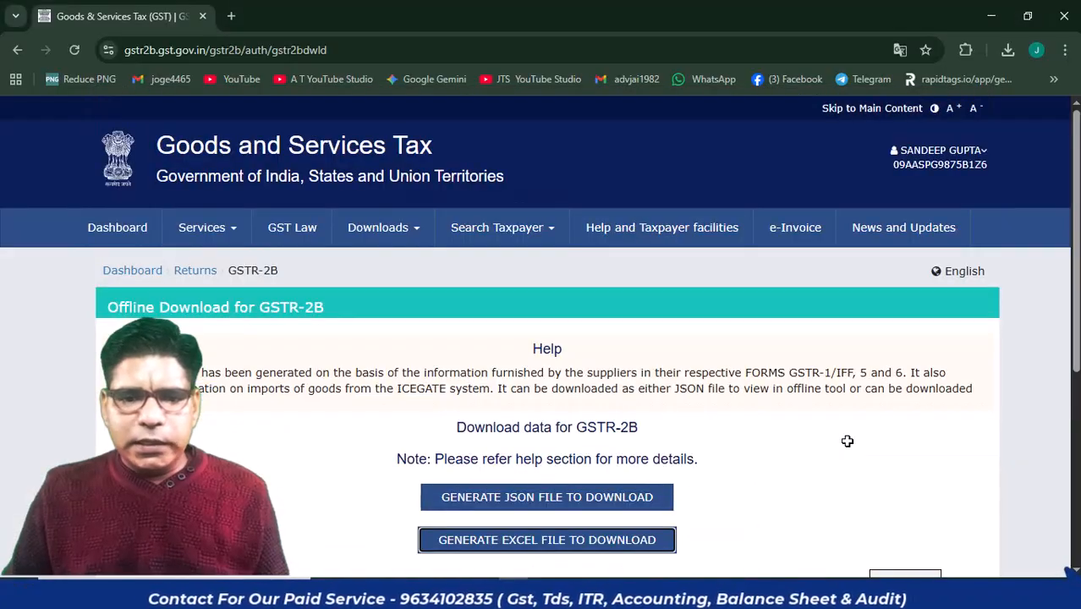
{"action": "scroll", "coordinate": [898, 263], "scroll_direction": "down", "scroll_amount": 4}
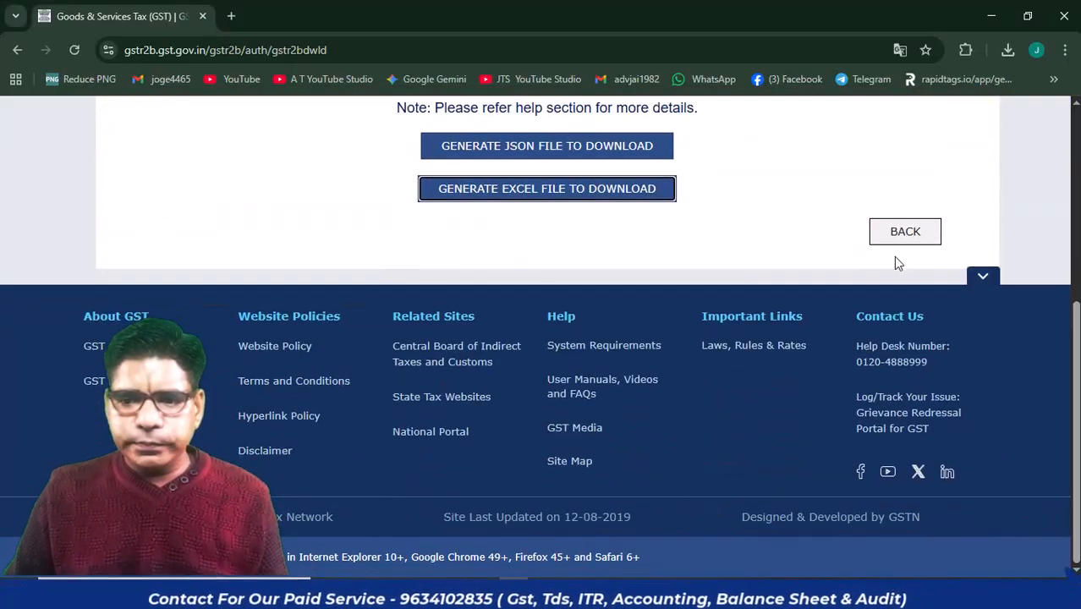
{"action": "left_click", "coordinate": [884, 247]}
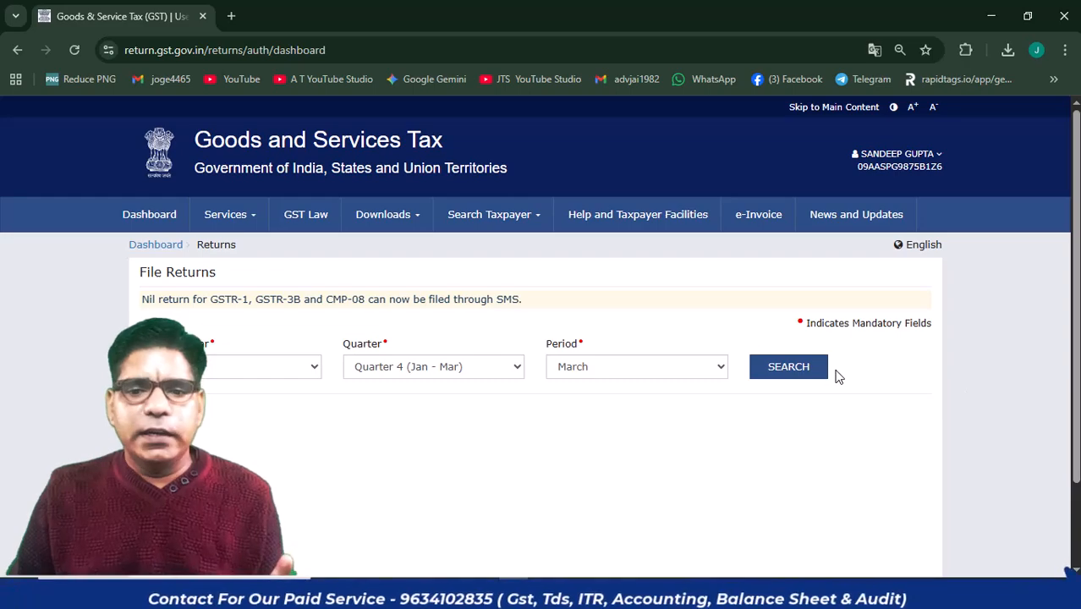
Set the return period to February and search for that month's returns.
{"action": "left_click", "coordinate": [707, 365]}
{"action": "left_click", "coordinate": [713, 410]}
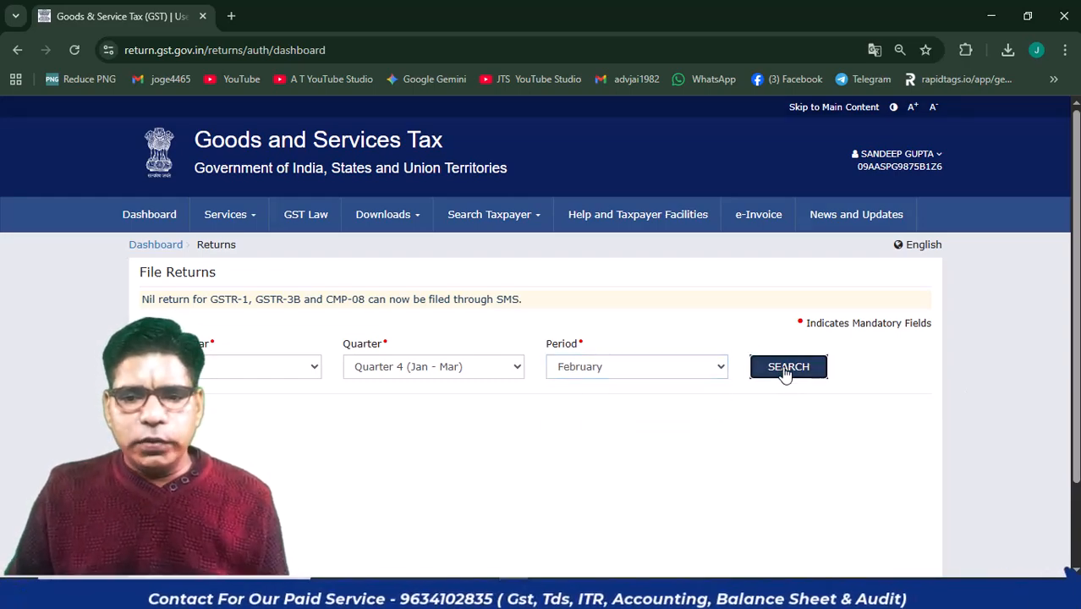
{"action": "left_click", "coordinate": [786, 366]}
{"action": "scroll", "coordinate": [1075, 355], "scroll_direction": "down", "scroll_amount": 5}
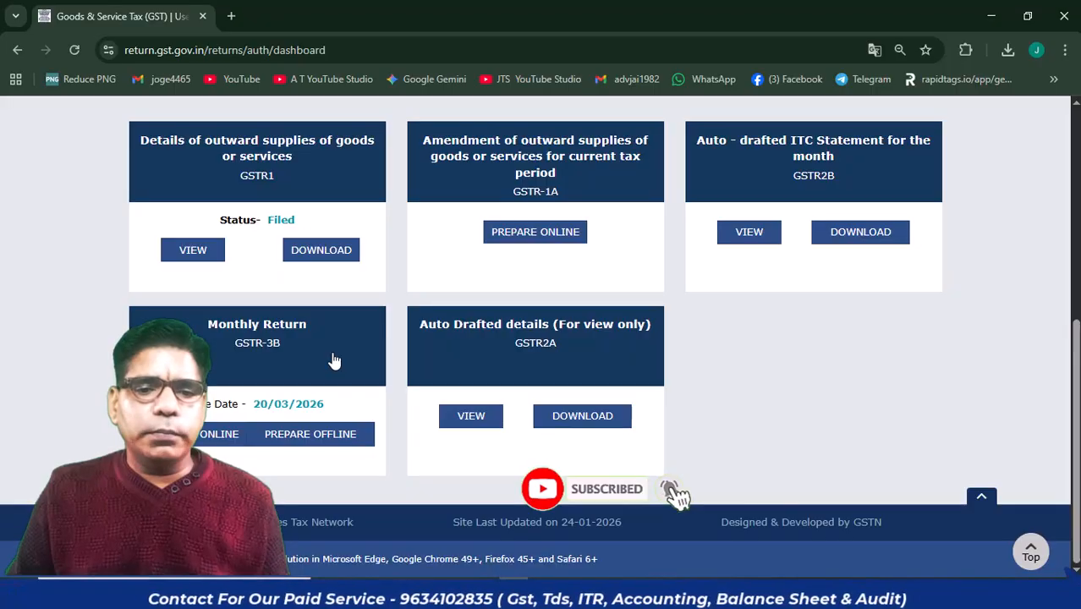
Open the GSTR-3B monthly return for February and dismiss the system generated summary.
{"action": "left_click", "coordinate": [334, 361]}
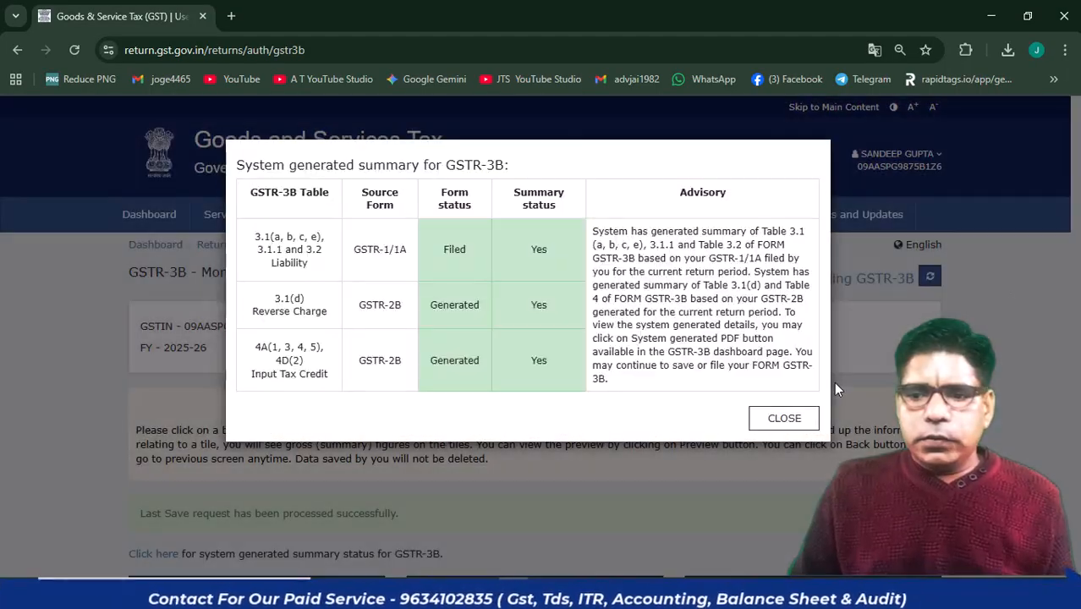
{"action": "left_click", "coordinate": [802, 420]}
{"action": "scroll", "coordinate": [1076, 226], "scroll_direction": "down", "scroll_amount": 5}
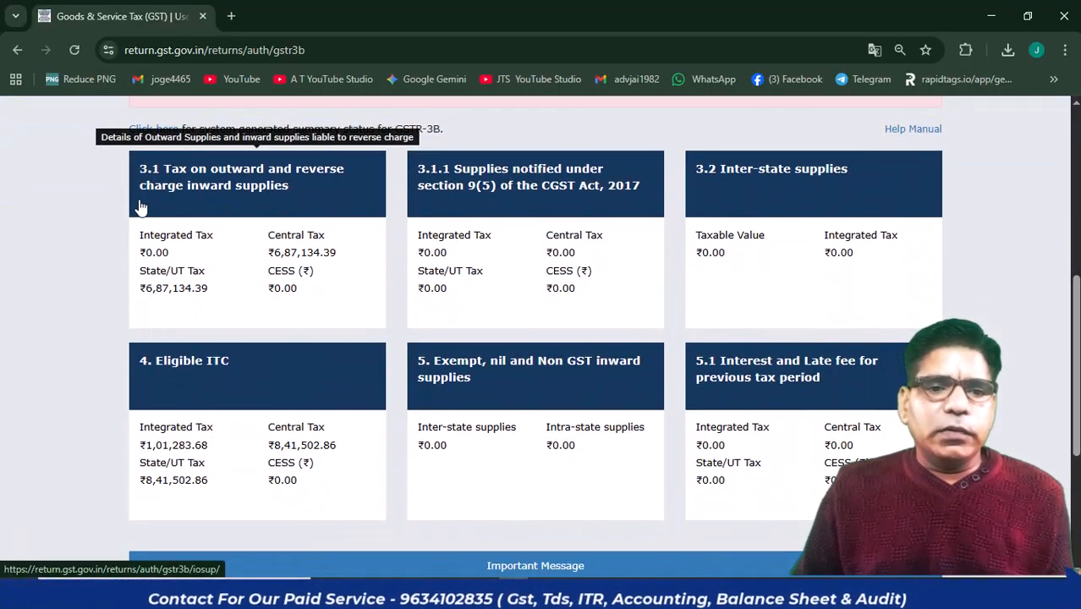
Open table 3.1 for outward and reverse charge inward supplies, accept the IGST export guidelines and review the auto-drafted rows.
{"action": "left_click", "coordinate": [308, 198]}
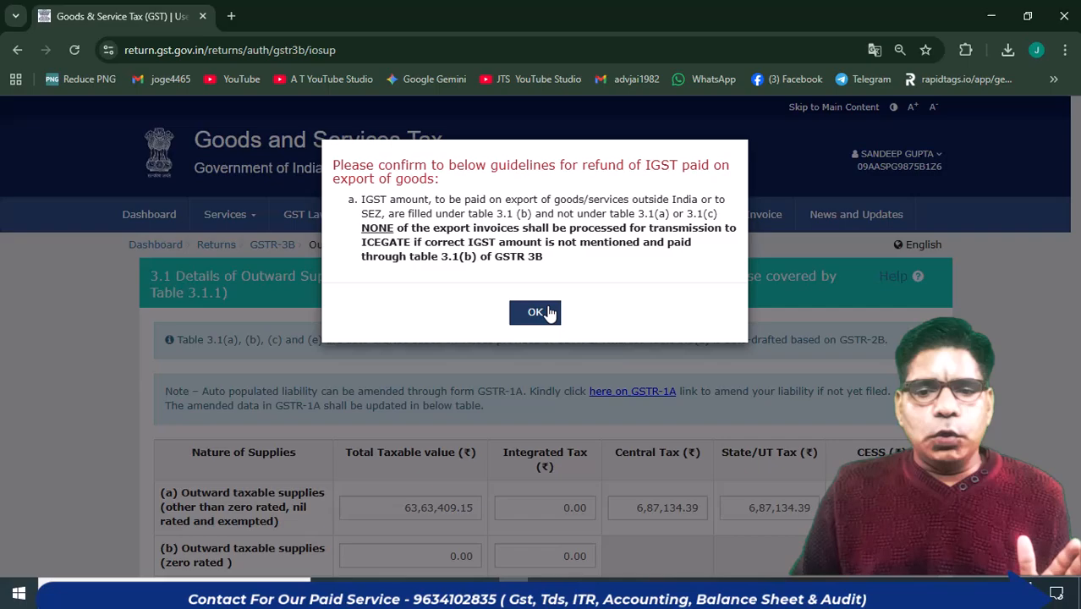
{"action": "left_click", "coordinate": [547, 312]}
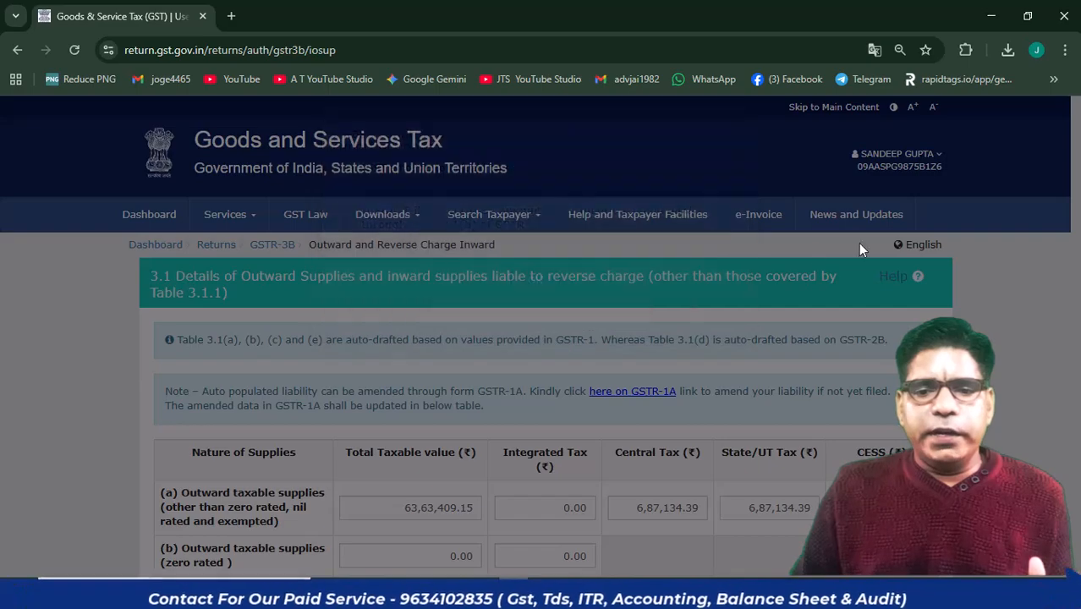
{"action": "scroll", "coordinate": [351, 291], "scroll_direction": "down", "scroll_amount": 3}
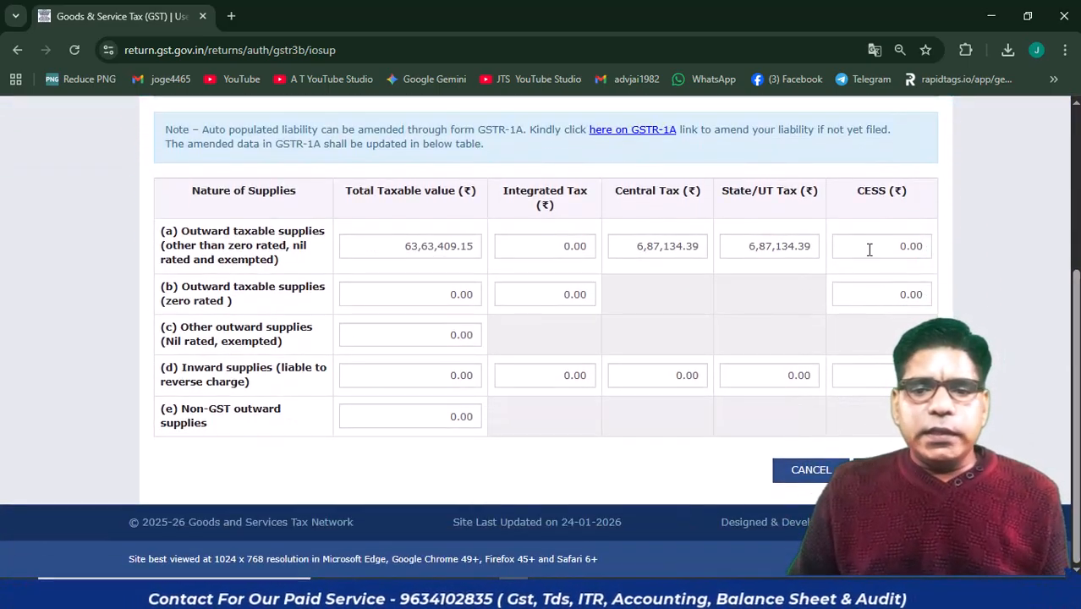
{"action": "mouse_move", "coordinate": [869, 247]}
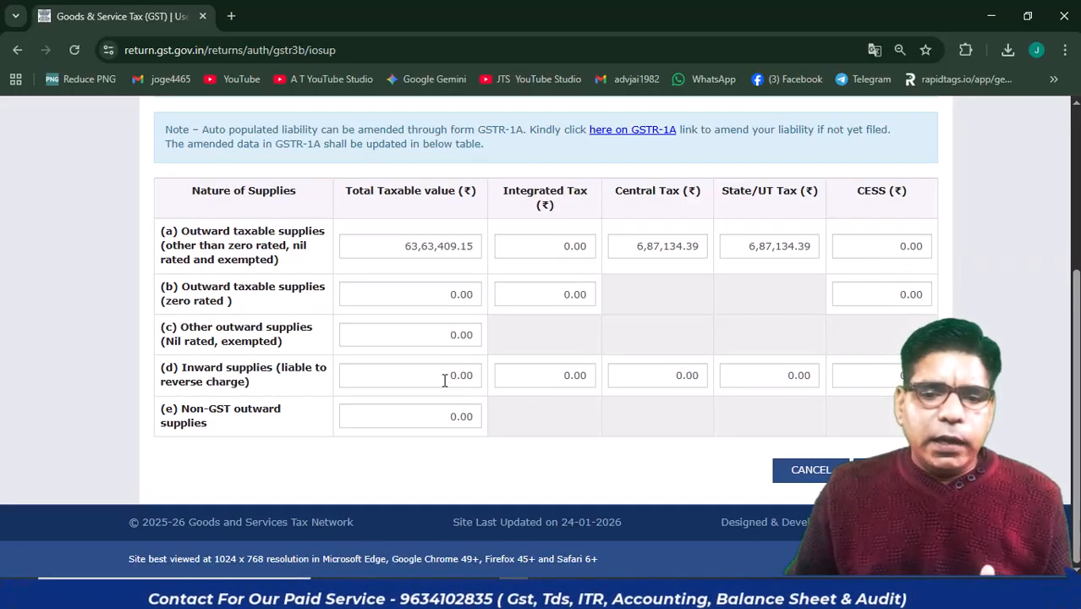
{"action": "mouse_move", "coordinate": [445, 381]}
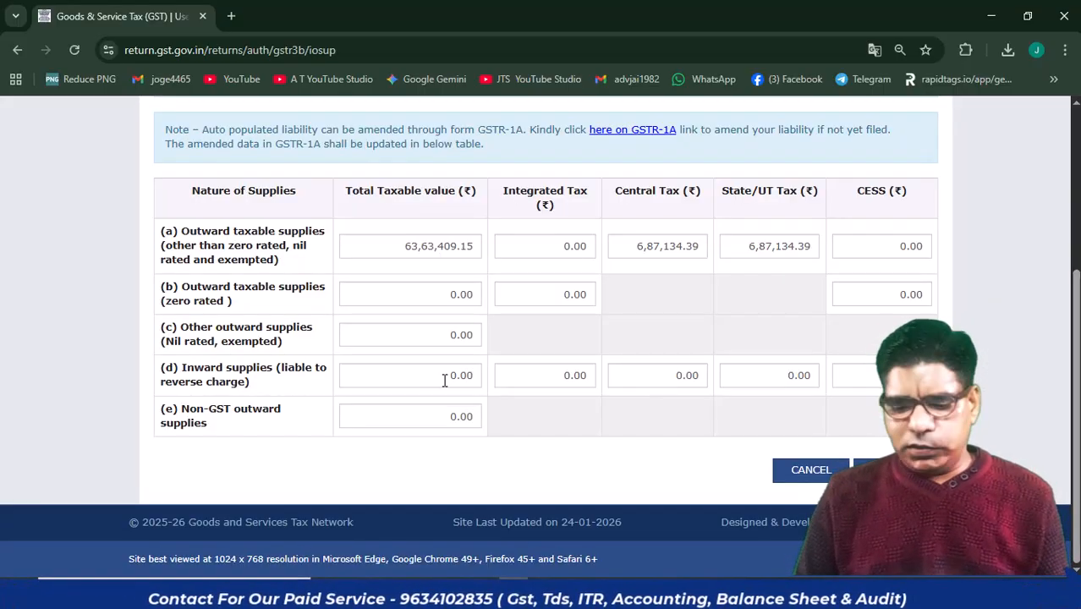
Enter a taxable value of 5000 and Central Tax of 450 for inward supplies liable to reverse charge in row (d), and confirm table 3.1.
{"action": "left_click", "coordinate": [445, 381]}
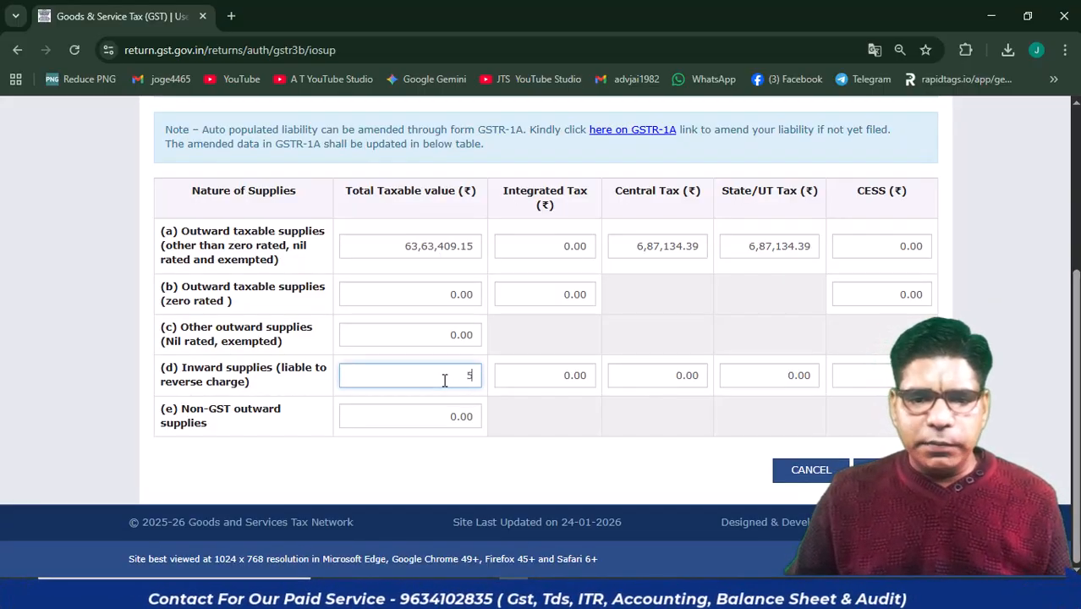
{"action": "type", "text": "5000"}
{"action": "left_click", "coordinate": [630, 381]}
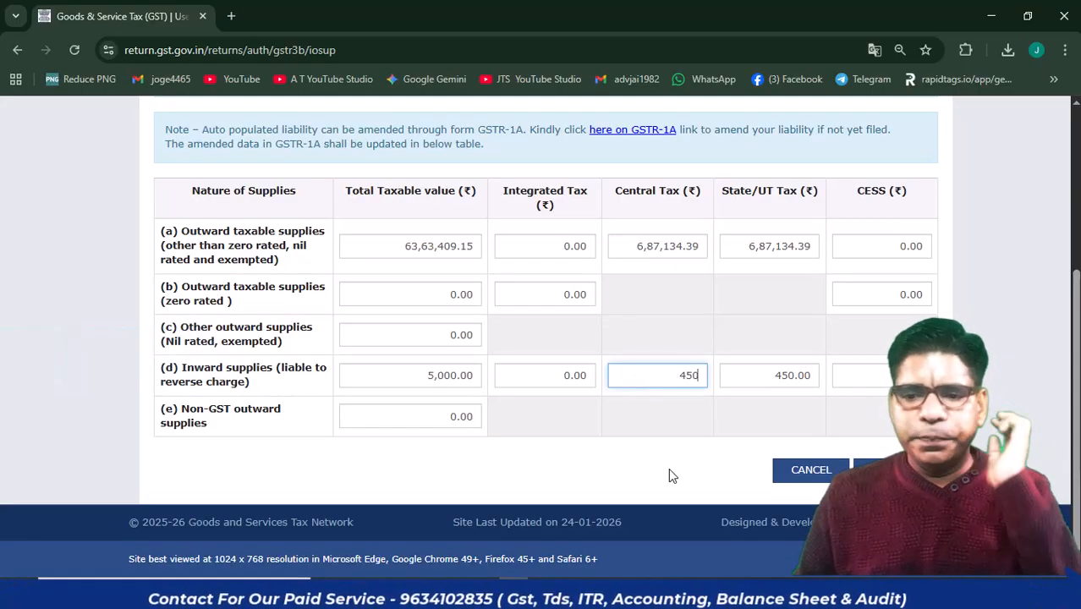
{"action": "left_click", "coordinate": [896, 471]}
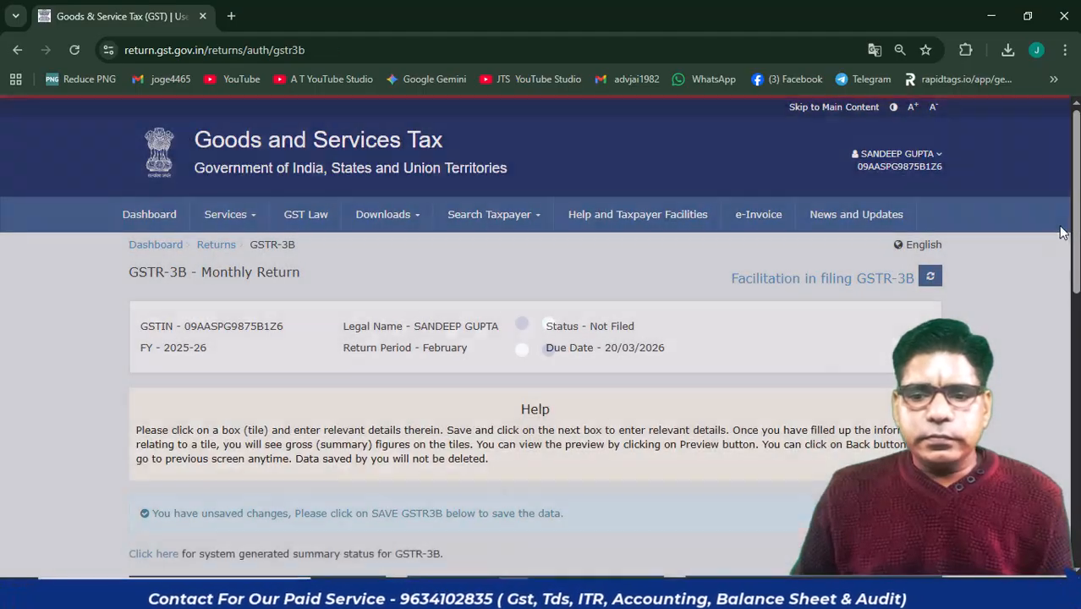
Open table 4 Eligible ITC and set Central Tax to 450 in row (3) for inward supplies liable to reverse charge.
{"action": "scroll", "coordinate": [593, 254], "scroll_direction": "down", "scroll_amount": 3}
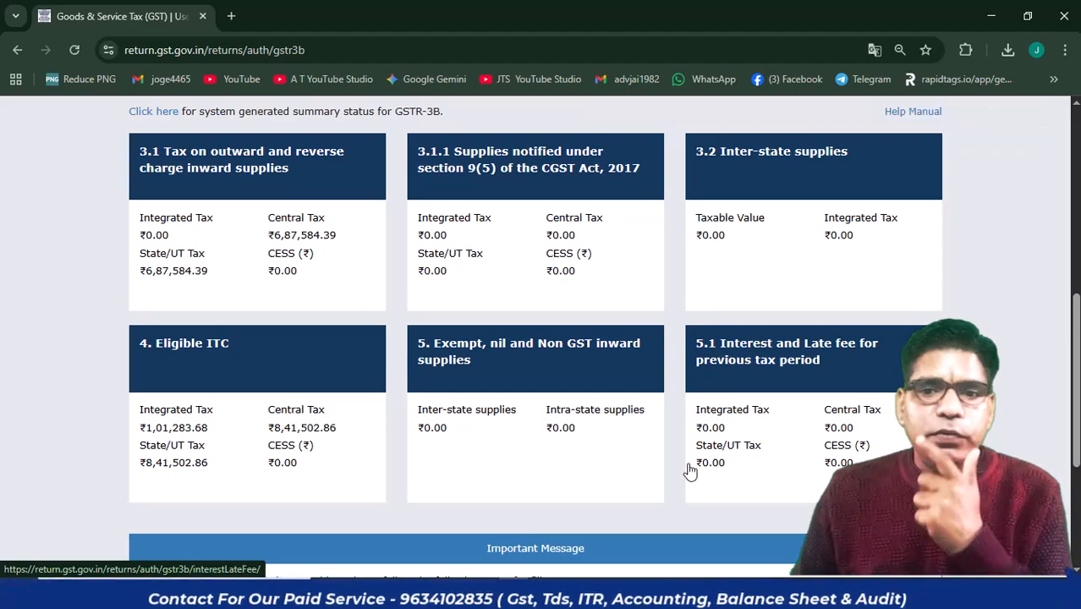
{"action": "left_click", "coordinate": [201, 362]}
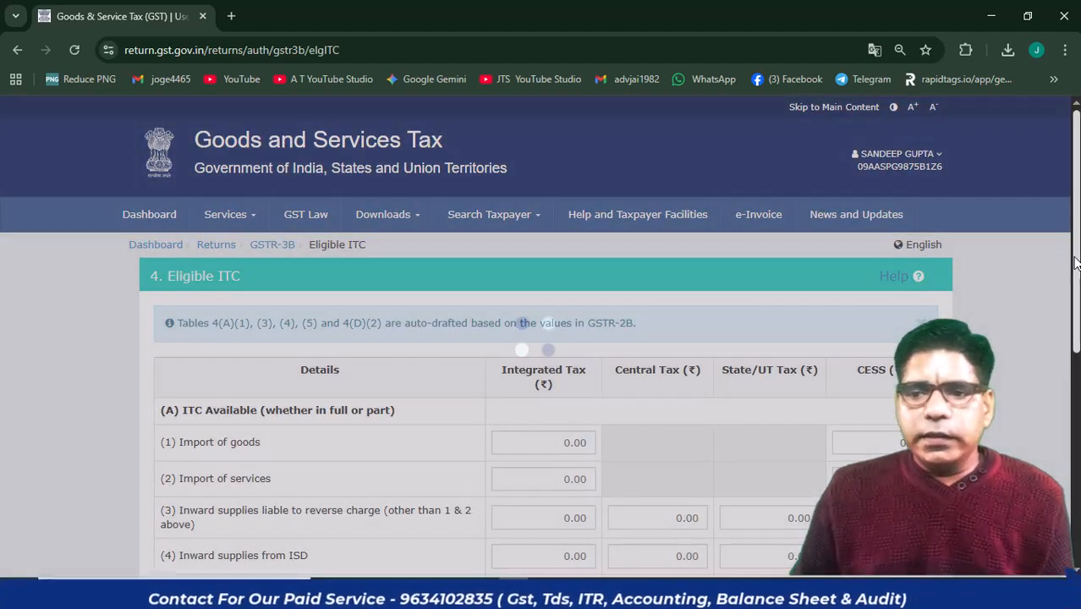
{"action": "left_click_drag", "start_coordinate": [1077, 258], "coordinate": [1078, 424]}
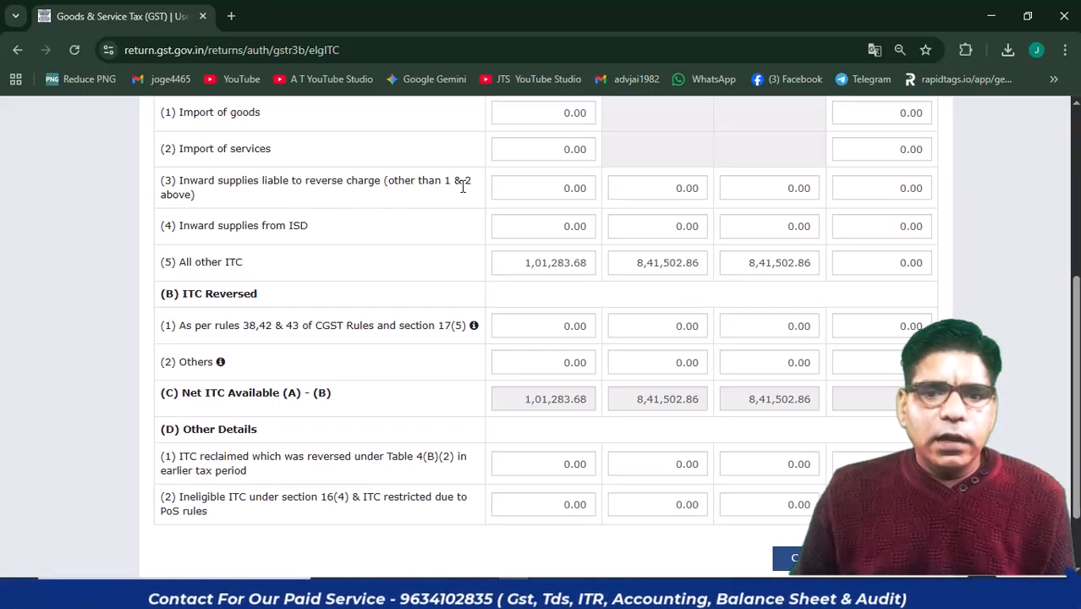
{"action": "left_click", "coordinate": [664, 188]}
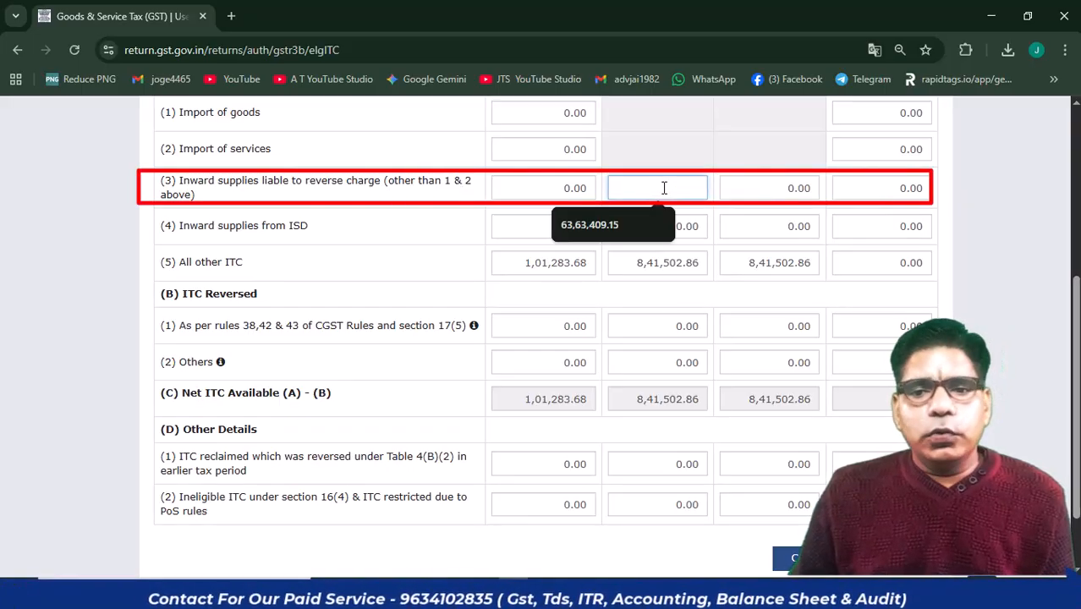
{"action": "type", "text": "450"}
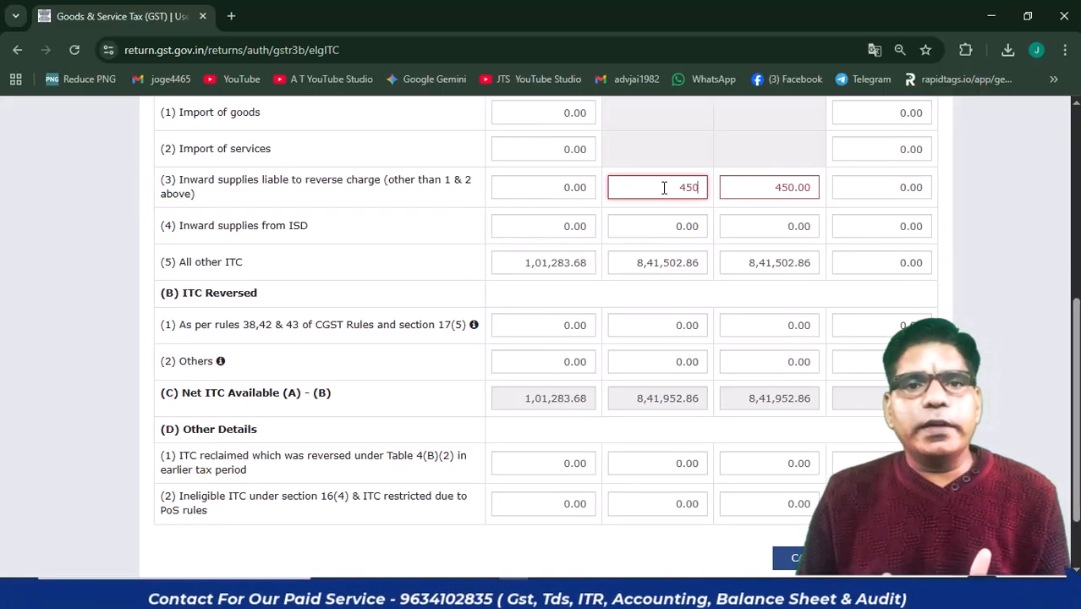
{"action": "left_click", "coordinate": [1031, 352]}
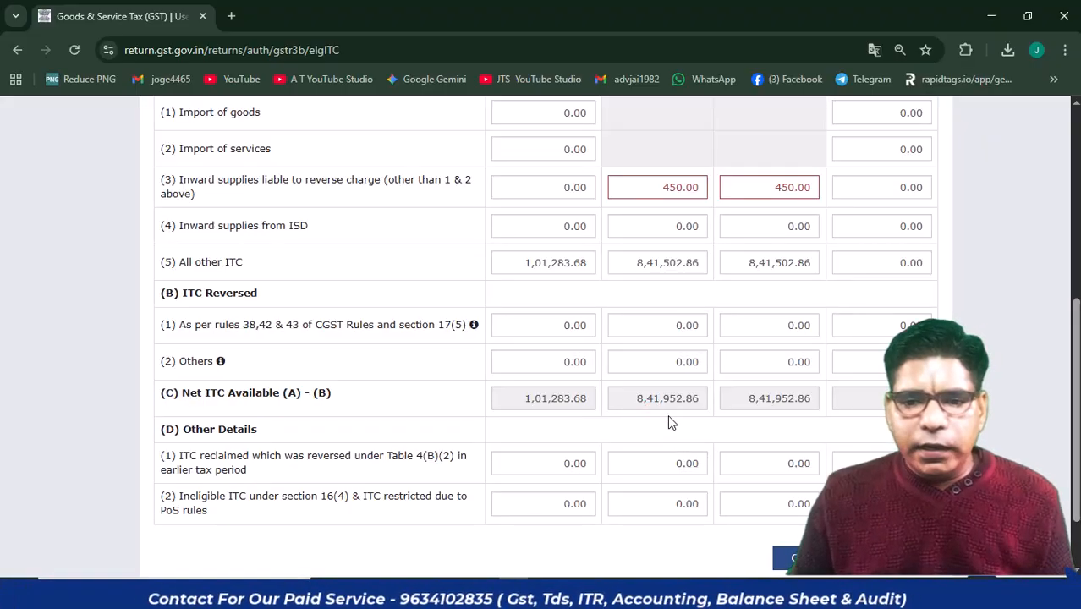
Compare the Net ITC Available in table 4 with the February debit in TallyPrime's CGST monthly summary and return to the GST portal.
{"action": "key", "text": "alt+Tab"}
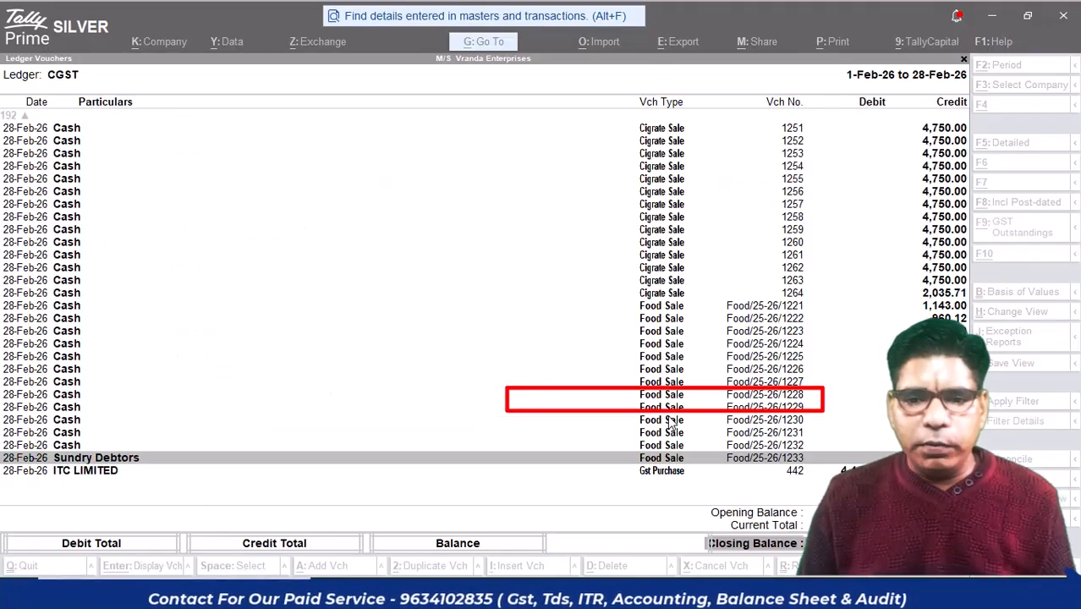
{"action": "key", "text": "Escape"}
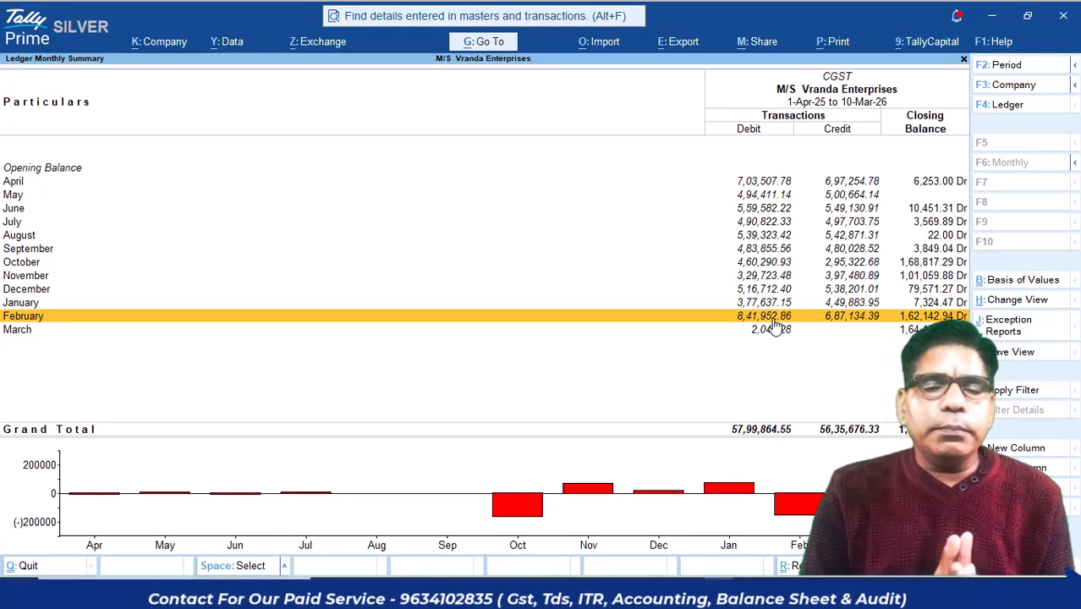
{"action": "key", "text": "ctrl"}
{"action": "key", "text": "alt+Tab"}
{"action": "key", "text": "alt+Tab"}
{"action": "key", "text": "alt+Tab"}
{"action": "key", "text": "alt+Tab"}
{"action": "key", "text": "alt+Tab"}
{"action": "key", "text": "alt+Tab"}
{"action": "key", "text": "alt+Tab"}
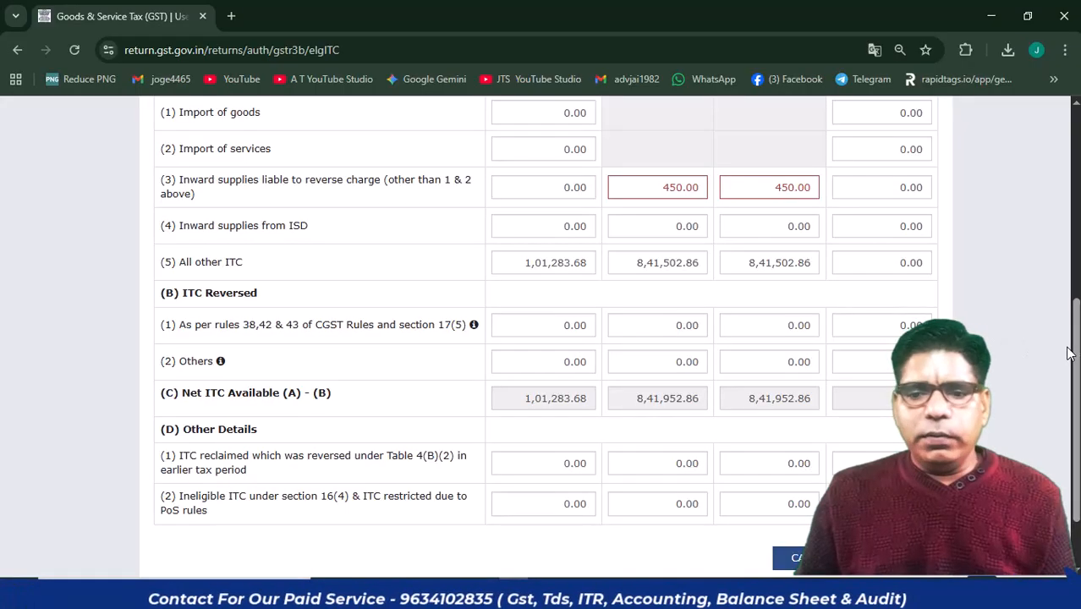
Confirm table 4 Eligible ITC and save the GSTR-3B return from its summary page.
{"action": "left_click_drag", "start_coordinate": [1078, 368], "coordinate": [1079, 416]}
{"action": "left_click", "coordinate": [895, 470]}
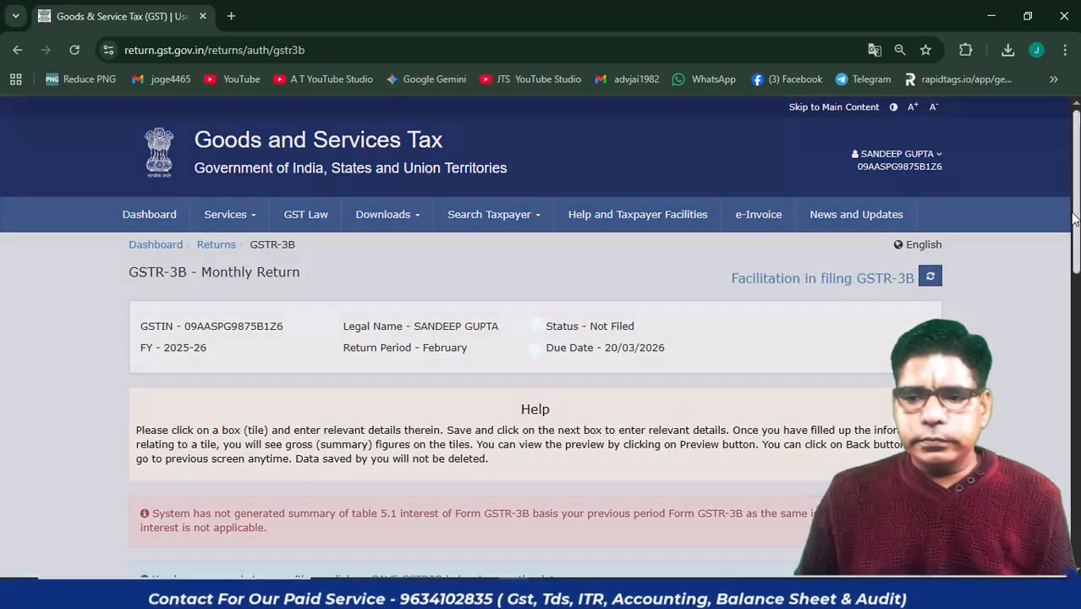
{"action": "left_click_drag", "start_coordinate": [1073, 218], "coordinate": [1075, 506]}
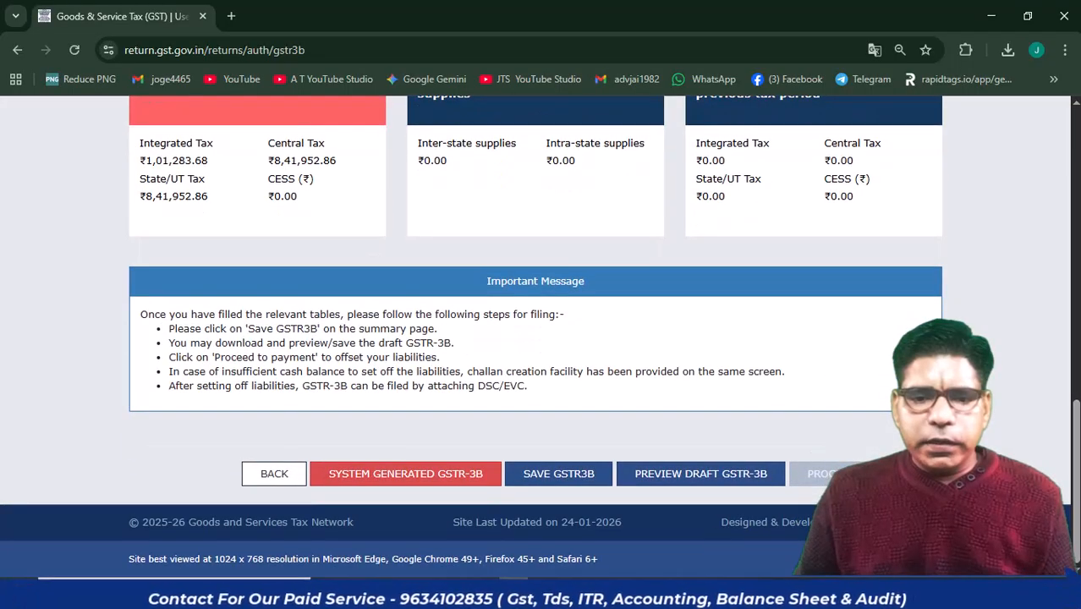
{"action": "left_click", "coordinate": [558, 477]}
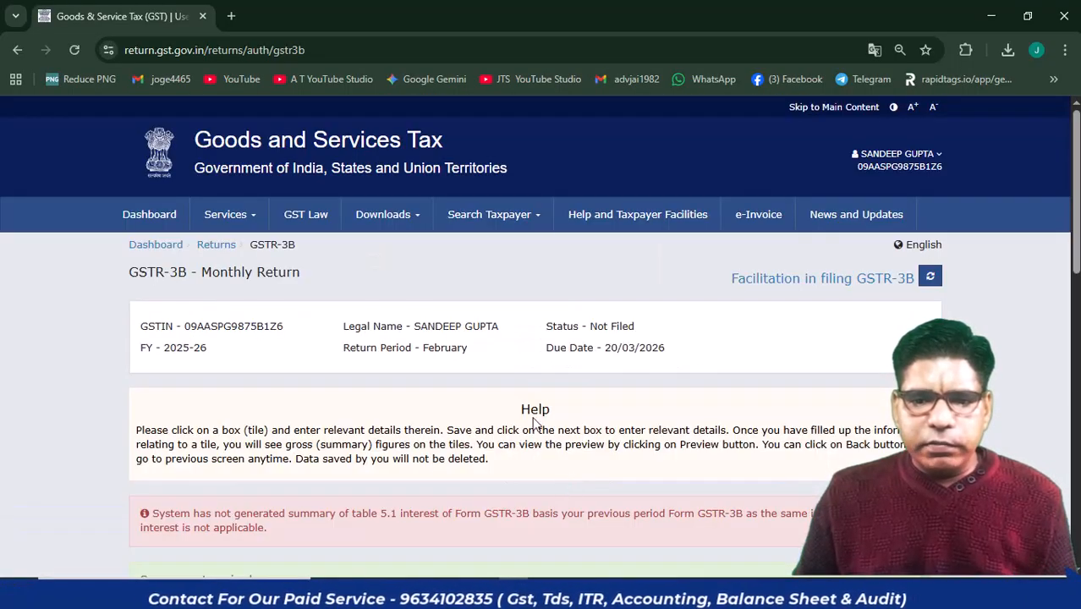
Proceed to payment, accept the table 4 ITC variance warning, and review the suggested ITC utilization in table 6.1.
{"action": "scroll", "coordinate": [1066, 194], "scroll_direction": "down", "scroll_amount": 10}
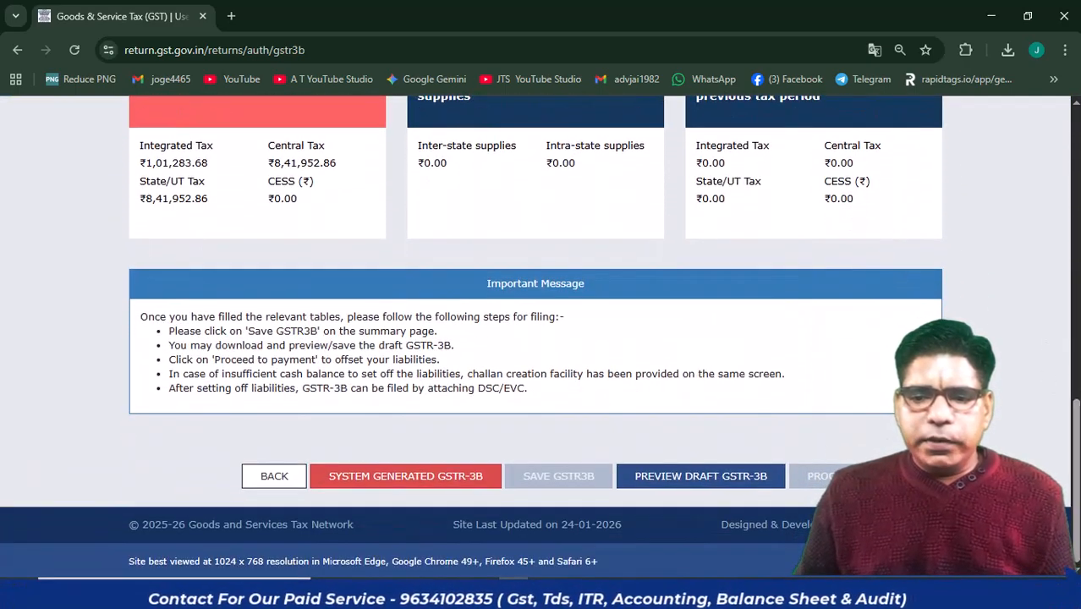
{"action": "left_click", "coordinate": [833, 476]}
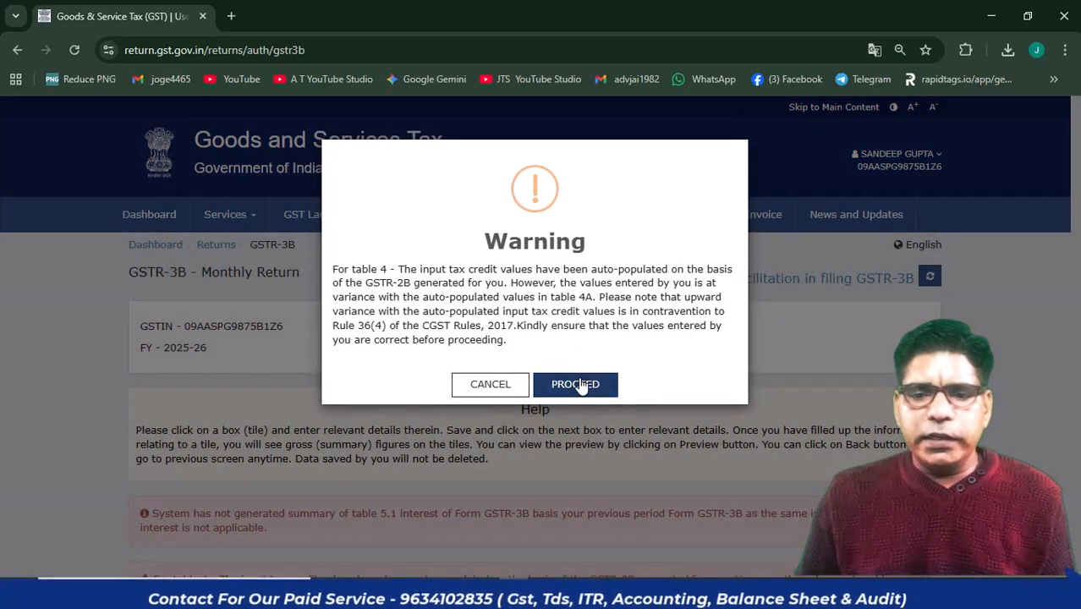
{"action": "left_click", "coordinate": [580, 385]}
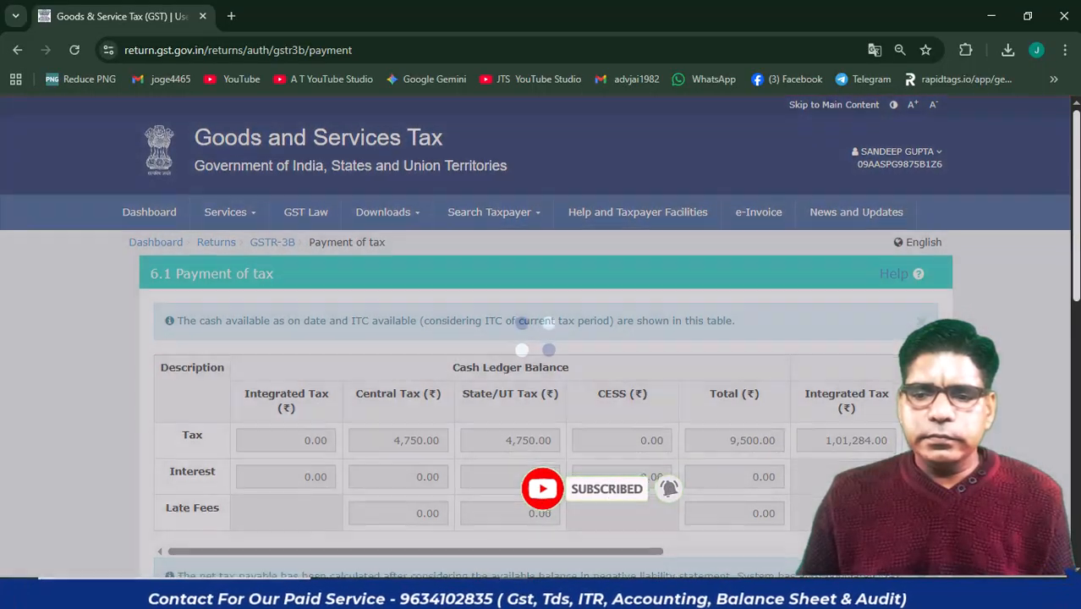
{"action": "scroll", "coordinate": [612, 347], "scroll_direction": "down", "scroll_amount": 10}
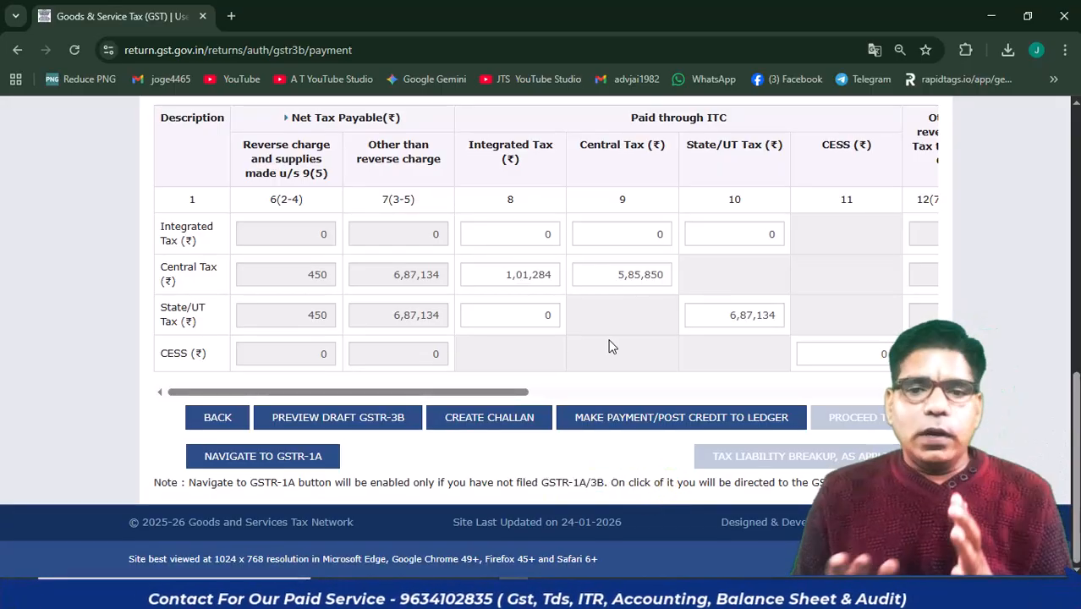
{"action": "mouse_move", "coordinate": [561, 277]}
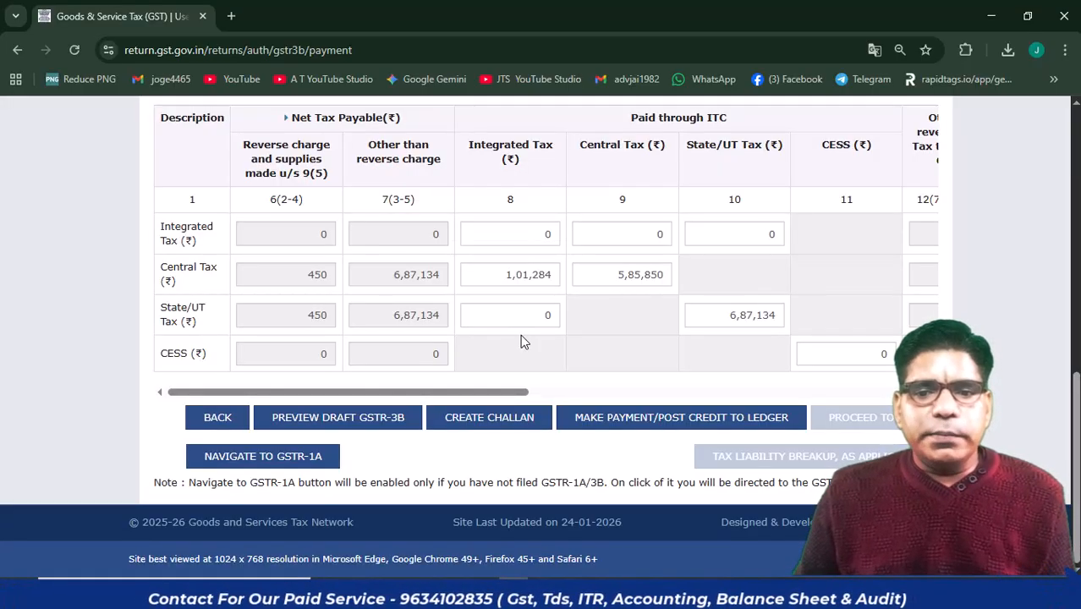
{"action": "mouse_move", "coordinate": [610, 278]}
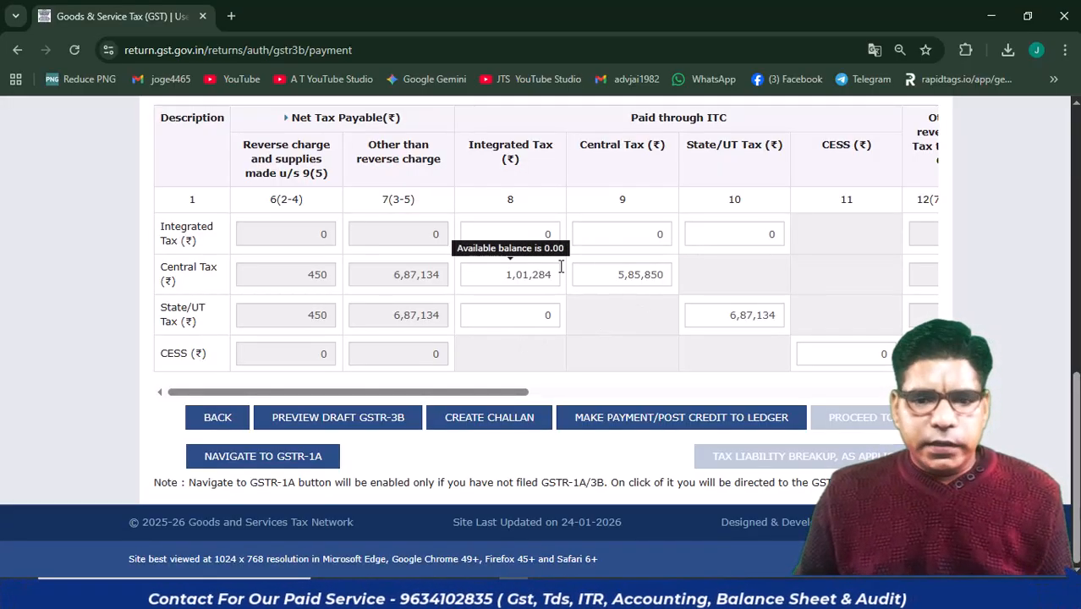
Open Calculator and divide the Integrated Tax credit of 101284 by 2.
{"action": "key", "text": "super+r"}
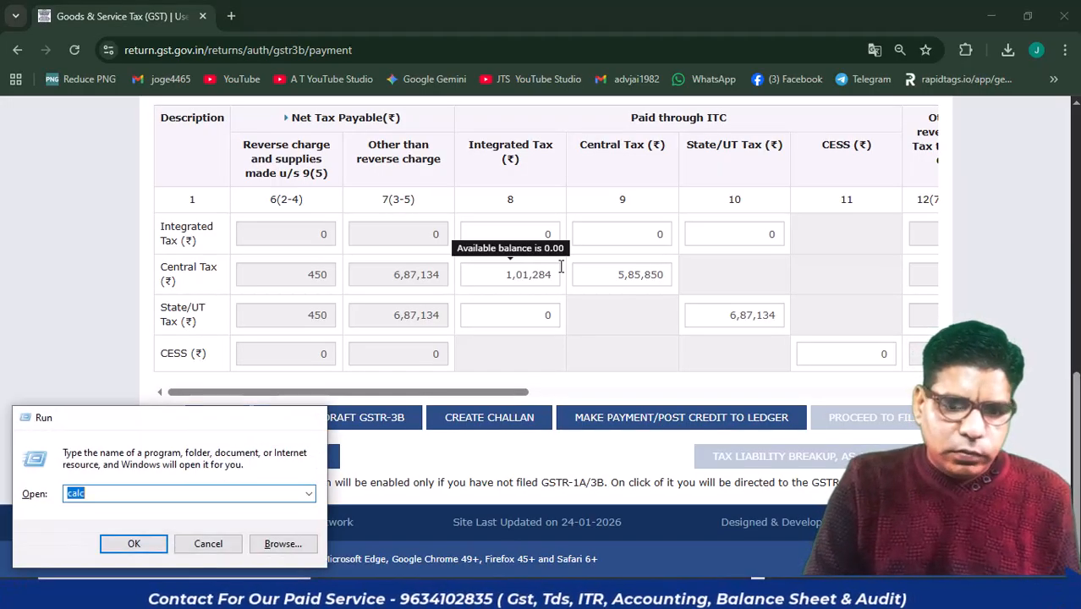
{"action": "key", "text": "Return"}
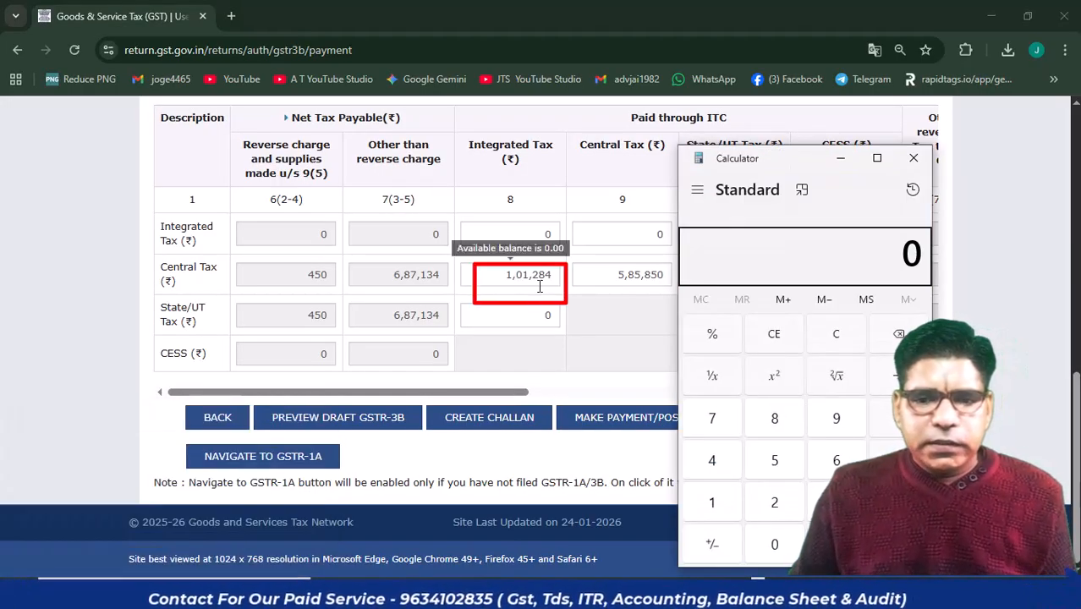
{"action": "left_click", "coordinate": [868, 267]}
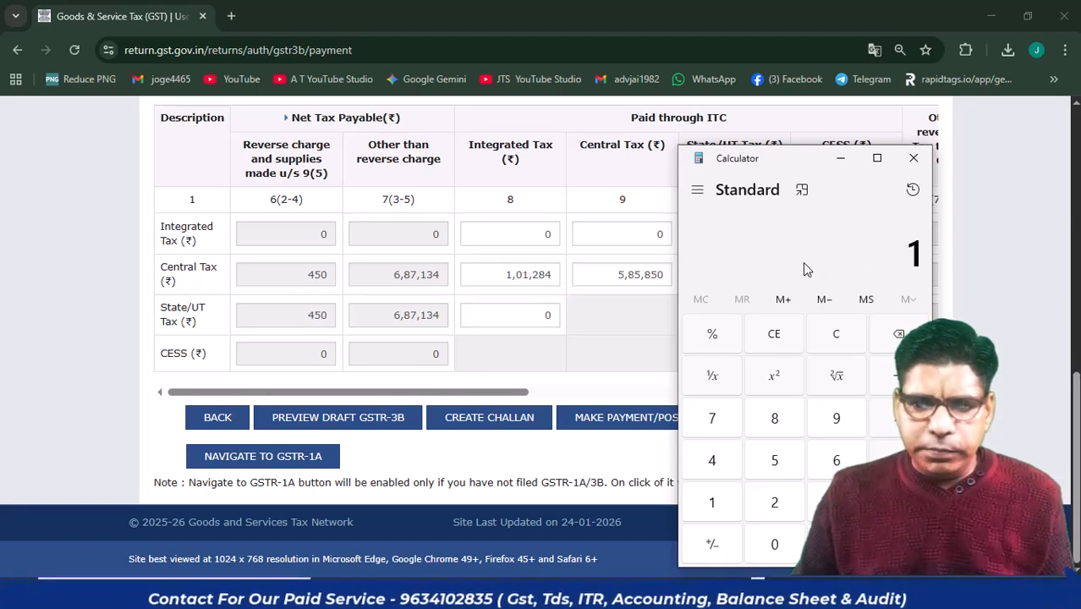
{"action": "type", "text": "101,2"}
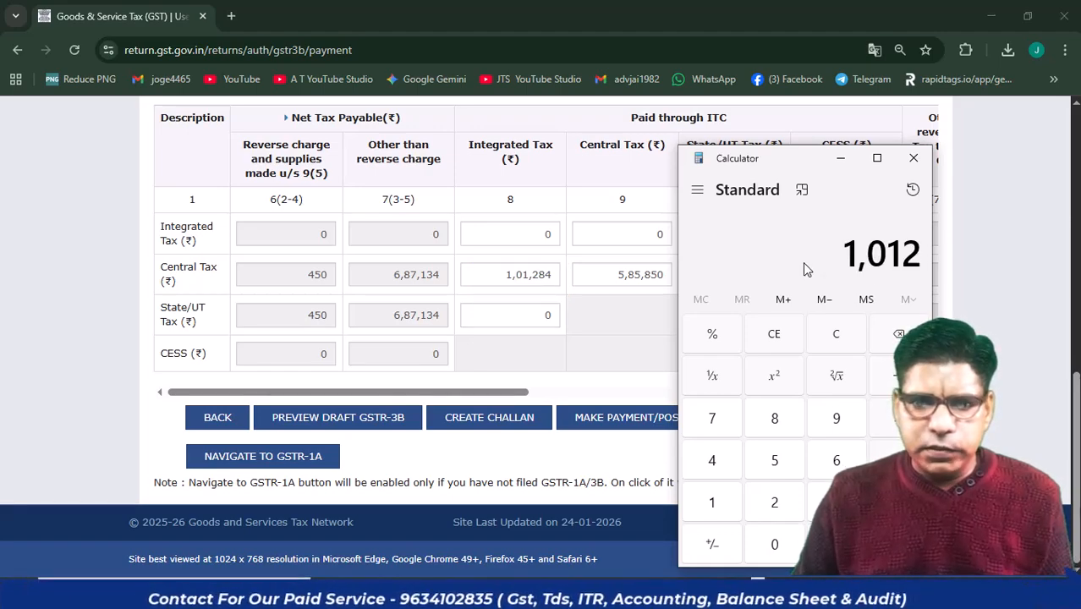
{"action": "type", "text": "84"}
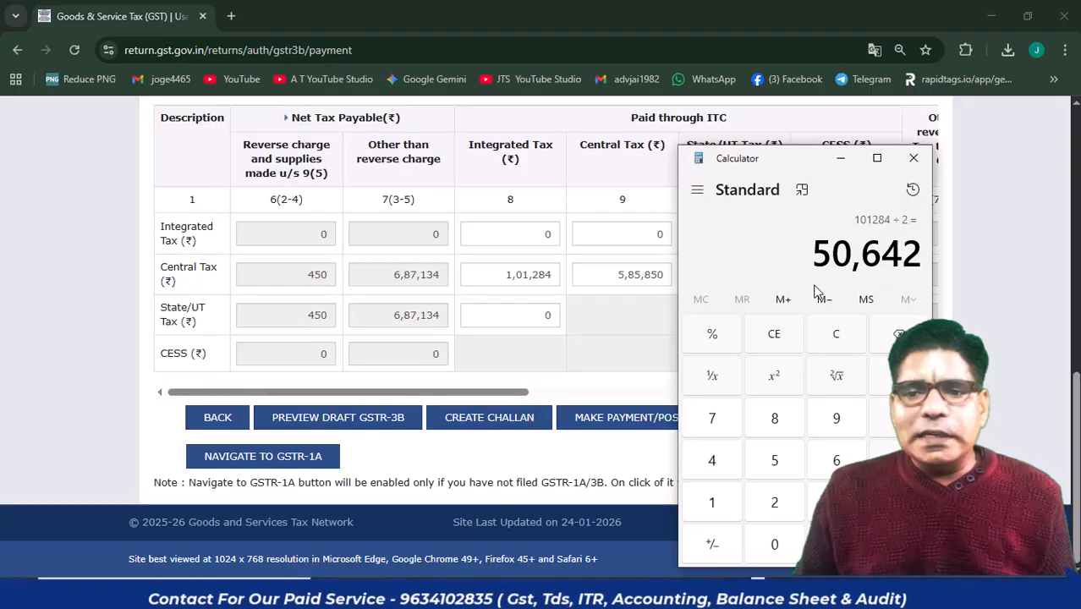
{"action": "mouse_move", "coordinate": [537, 320]}
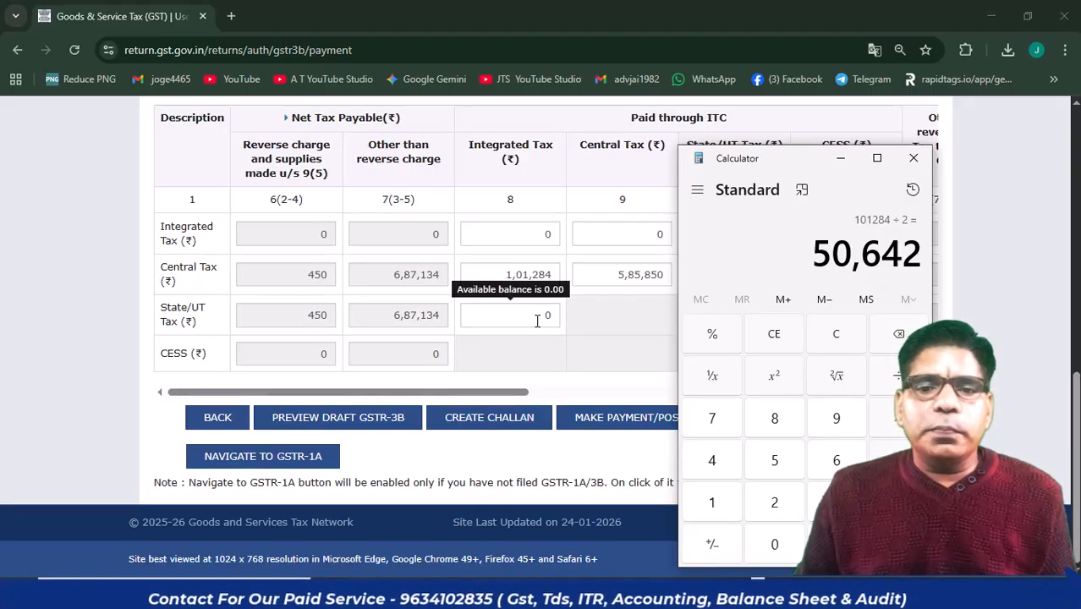
Back on the payment page, set the Integrated Tax credit used to 50642 for both the Central Tax and State/UT Tax rows.
{"action": "left_click", "coordinate": [537, 320]}
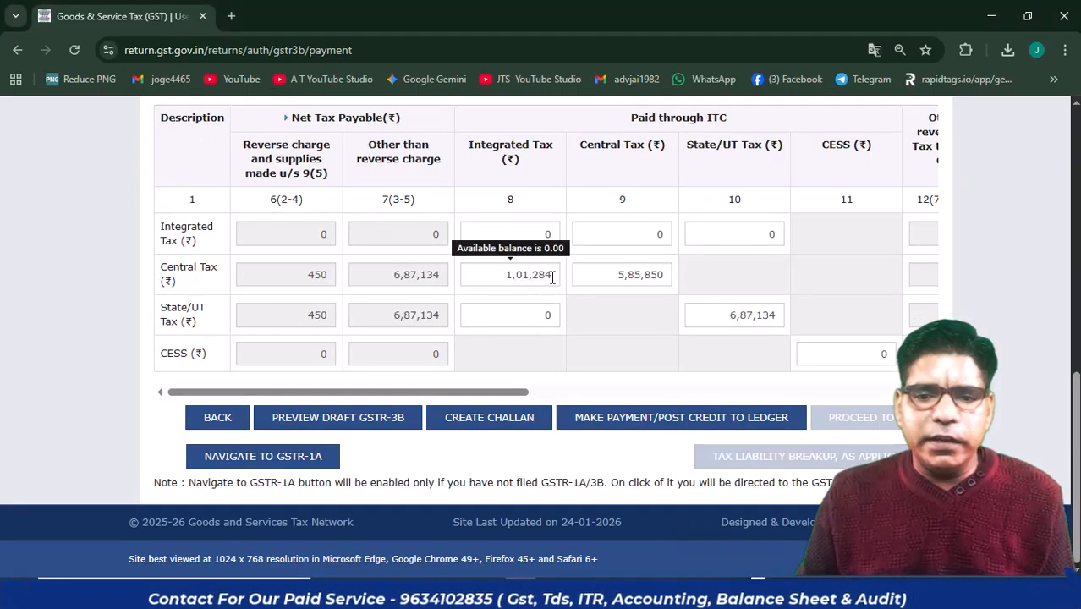
{"action": "left_click_drag", "start_coordinate": [550, 273], "coordinate": [509, 270]}
{"action": "type", "text": "50642"}
{"action": "scroll", "coordinate": [509, 270], "scroll_direction": "up", "scroll_amount": 3}
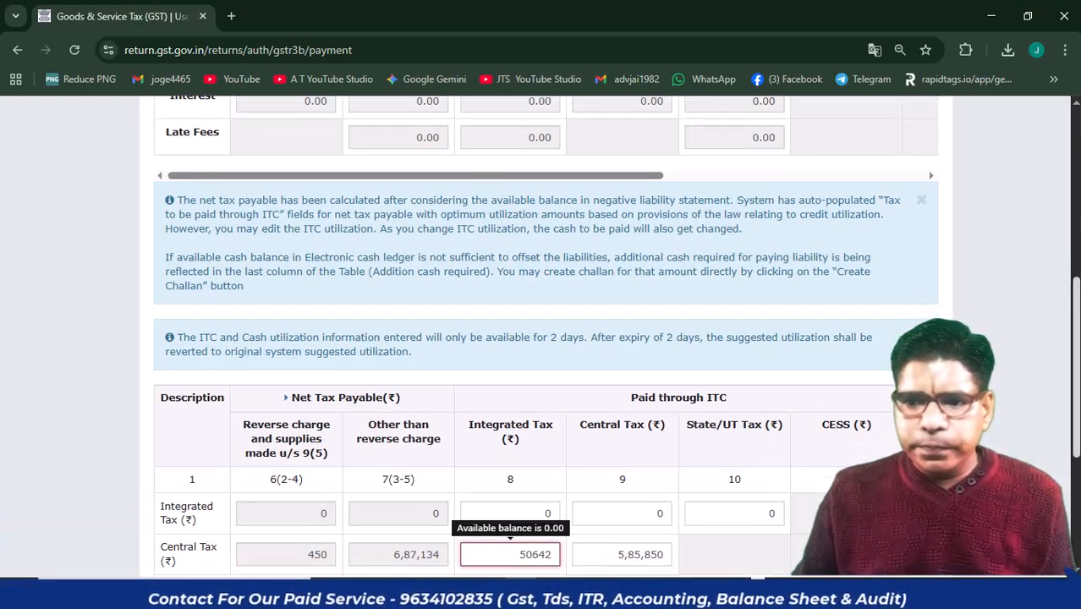
{"action": "scroll", "coordinate": [533, 327], "scroll_direction": "down", "scroll_amount": 3}
{"action": "left_click", "coordinate": [533, 327]}
{"action": "type", "text": "5"}
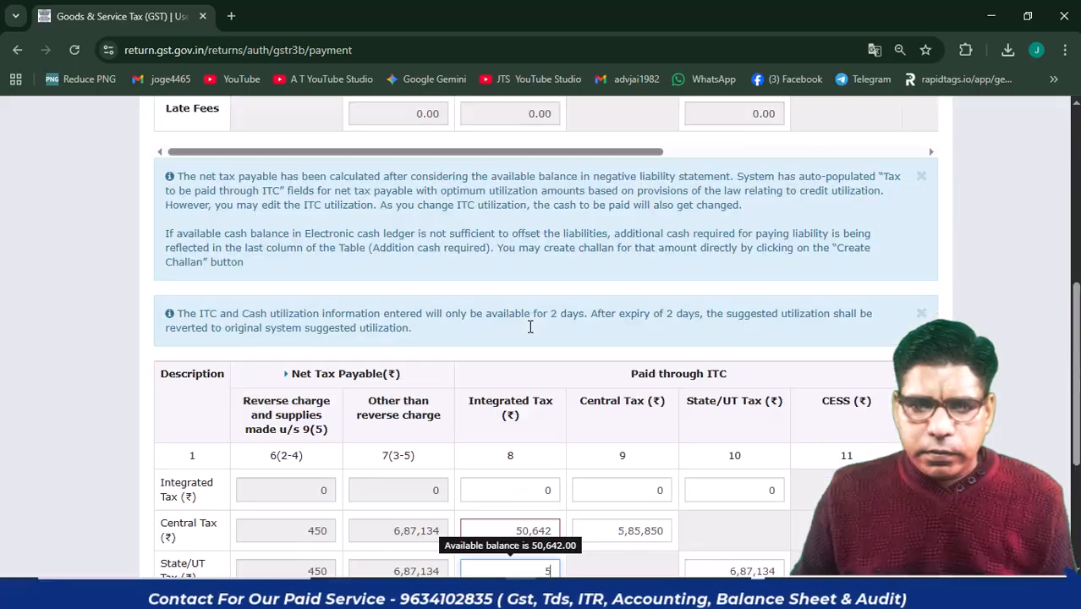
{"action": "type", "text": "0,642"}
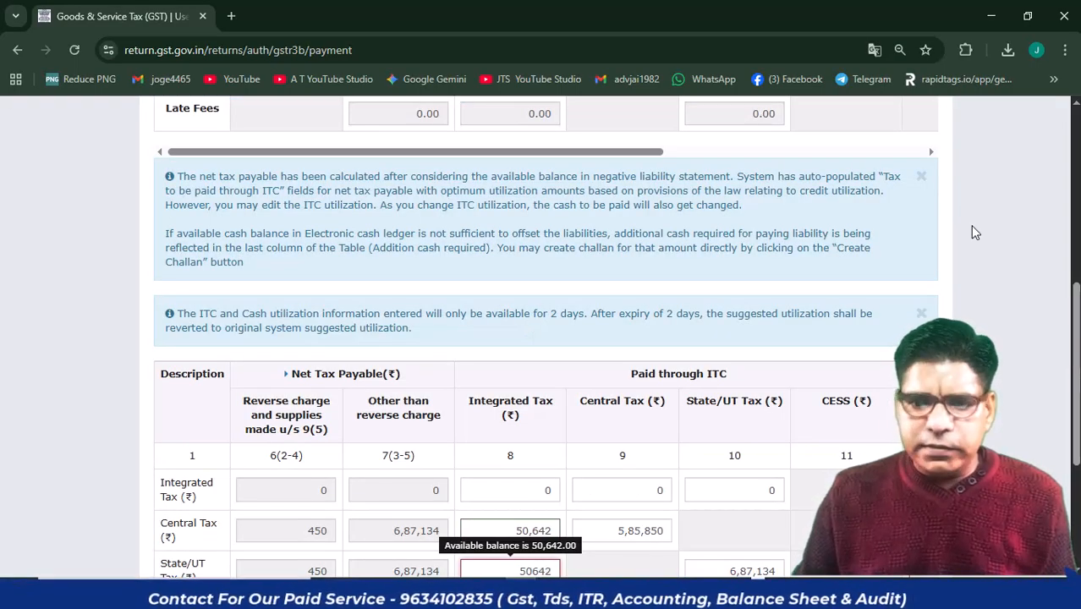
{"action": "left_click", "coordinate": [977, 231]}
Switch to Calculator and subtract 50642 from the 687134 Central Tax payable other than reverse charge.
{"action": "scroll", "coordinate": [994, 322], "scroll_direction": "down", "scroll_amount": 2}
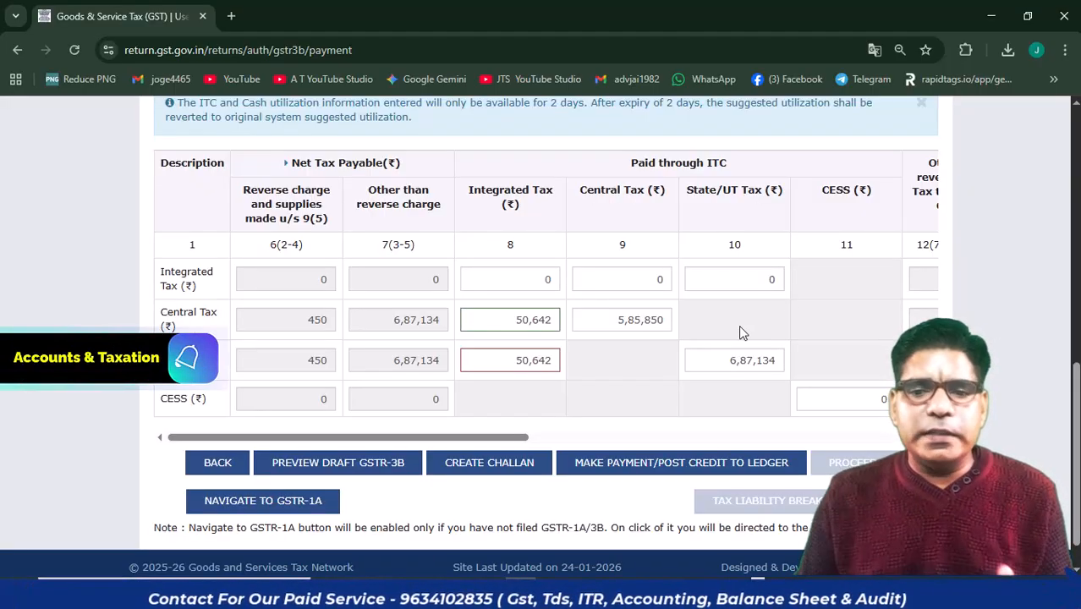
{"action": "key", "text": "alt+Tab"}
{"action": "key", "text": "Escape"}
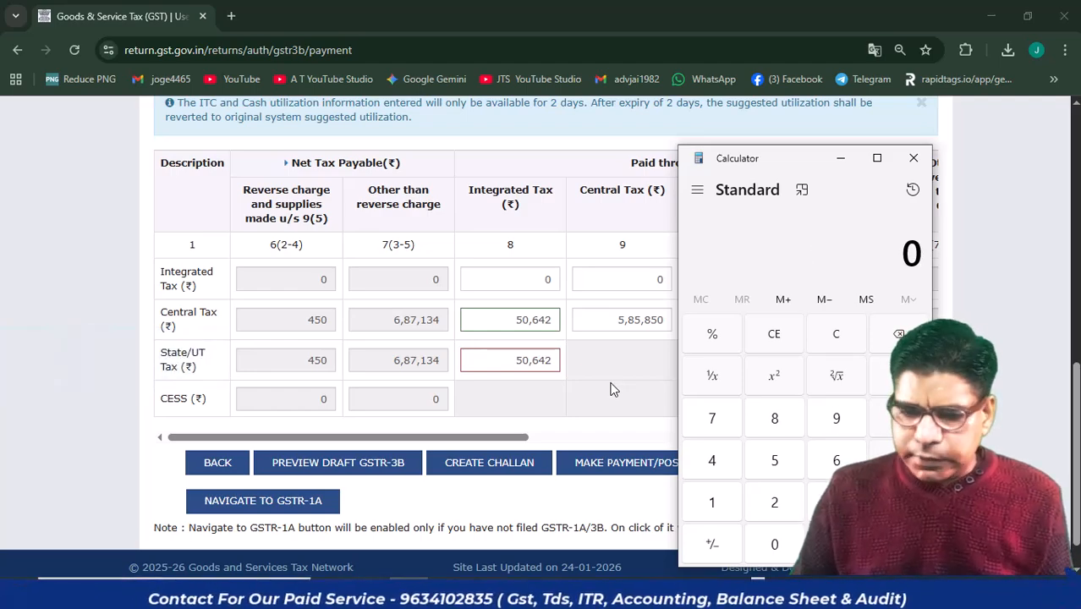
{"action": "type", "text": "687,134"}
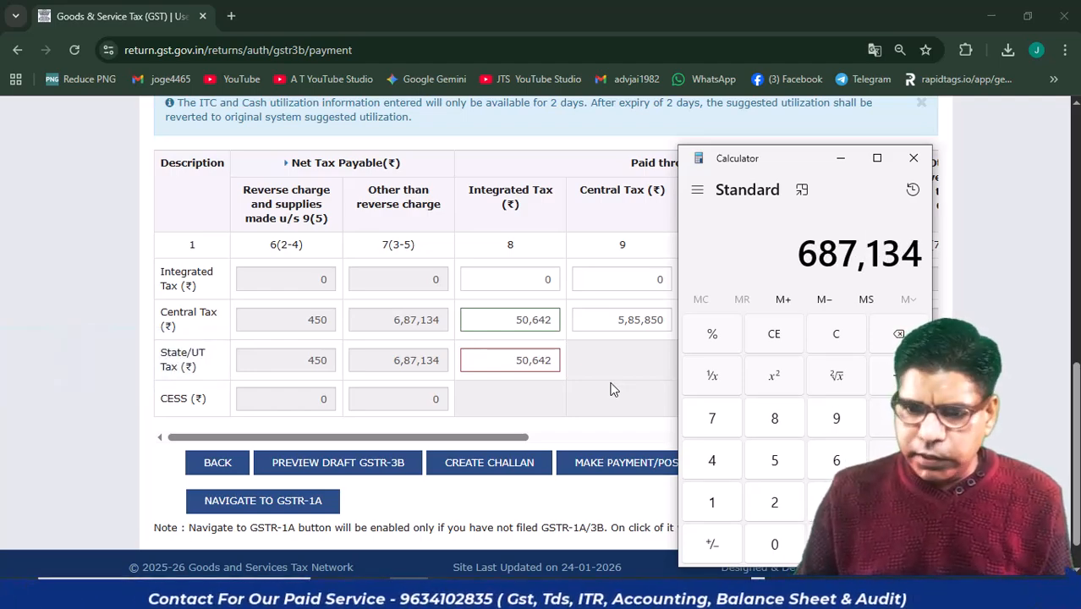
{"action": "key", "text": "minus"}
{"action": "type", "text": "5"}
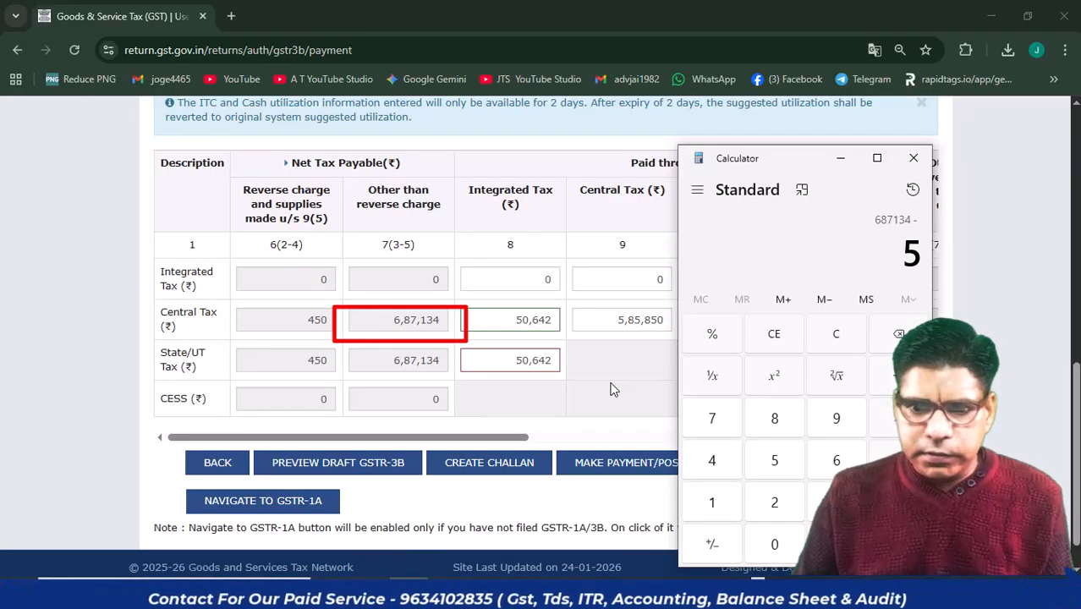
{"action": "type", "text": "0642"}
{"action": "key", "text": "Return"}
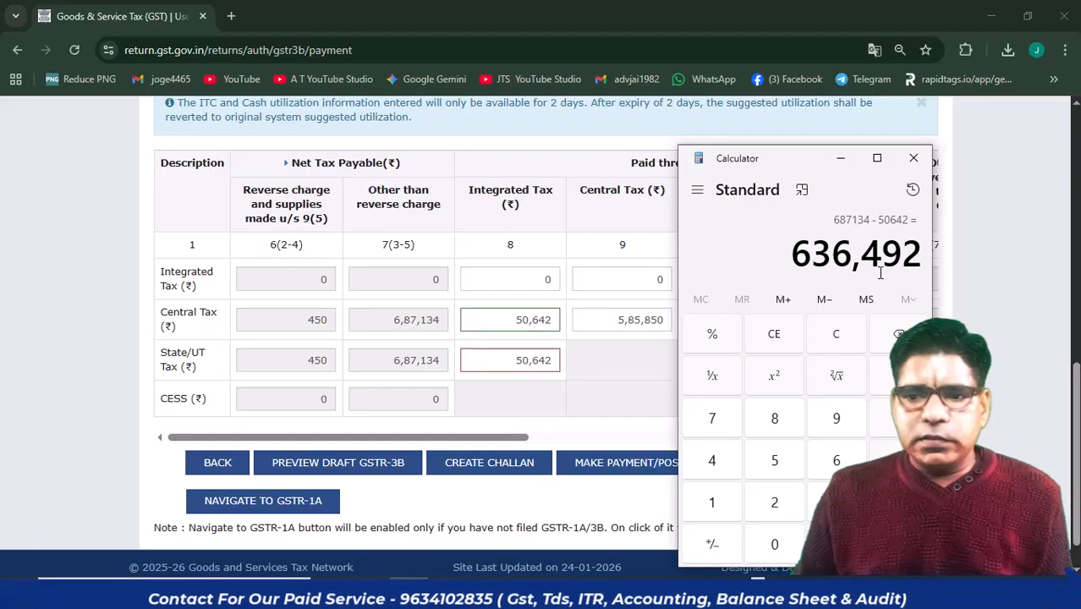
Return to the payment table and set the Central Tax credit used against Central Tax to 636492.
{"action": "left_click", "coordinate": [681, 339]}
{"action": "left_click_drag", "start_coordinate": [666, 316], "coordinate": [616, 313]}
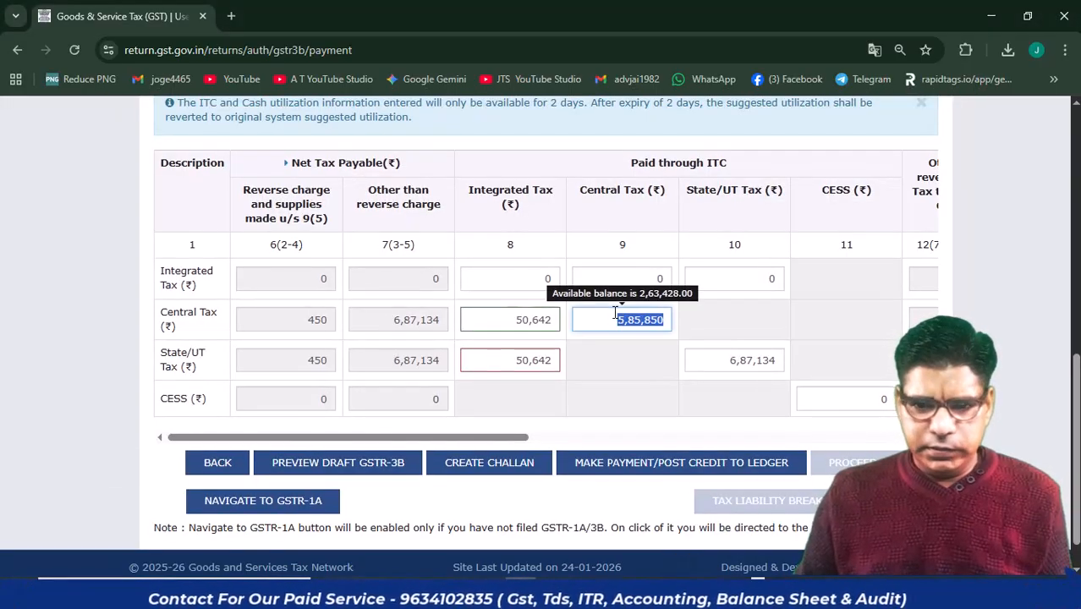
{"action": "type", "text": "636"}
{"action": "scroll", "coordinate": [615, 313], "scroll_direction": "up", "scroll_amount": 3}
{"action": "key", "text": "alt+Tab"}
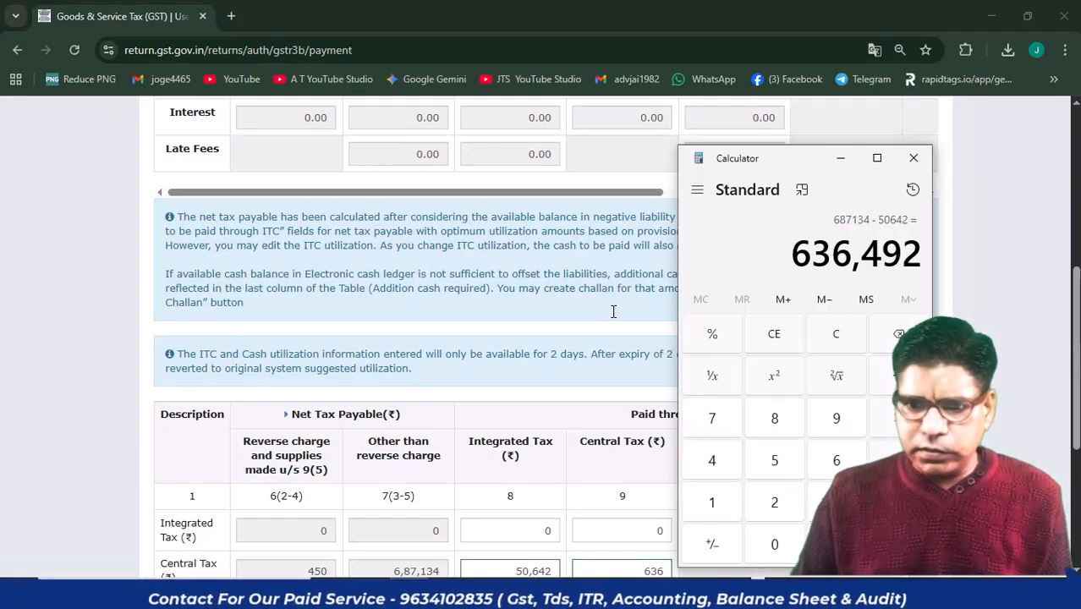
{"action": "key", "text": "alt+Tab"}
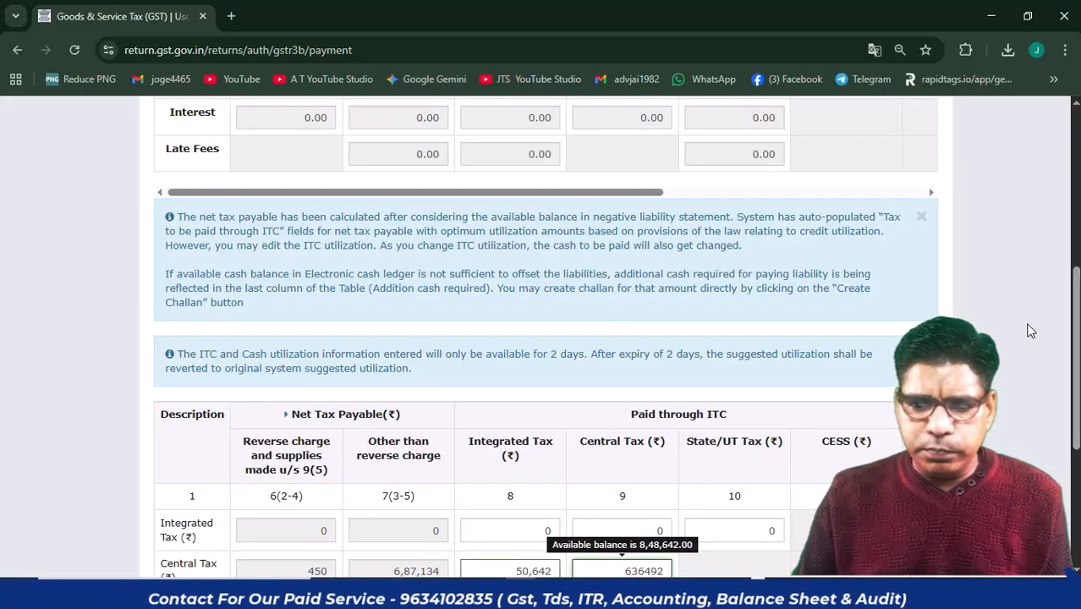
{"action": "scroll", "coordinate": [1076, 320], "scroll_direction": "down", "scroll_amount": 4}
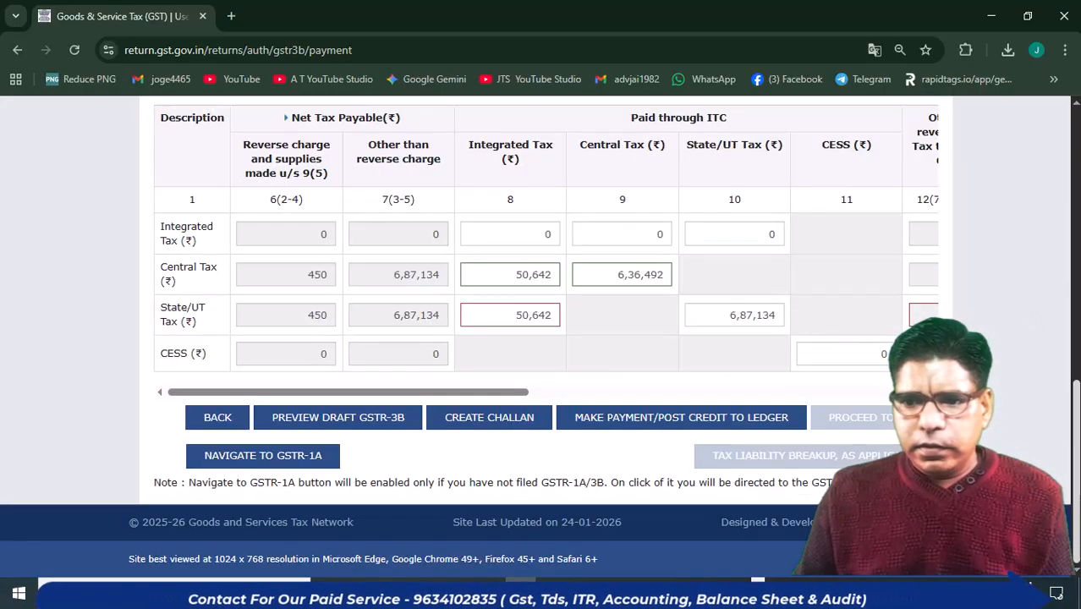
Set the State/UT Tax credit used against State/UT Tax to 636492.
{"action": "left_click", "coordinate": [780, 316]}
{"action": "type", "text": "6"}
{"action": "scroll", "coordinate": [711, 307], "scroll_direction": "up", "scroll_amount": 3}
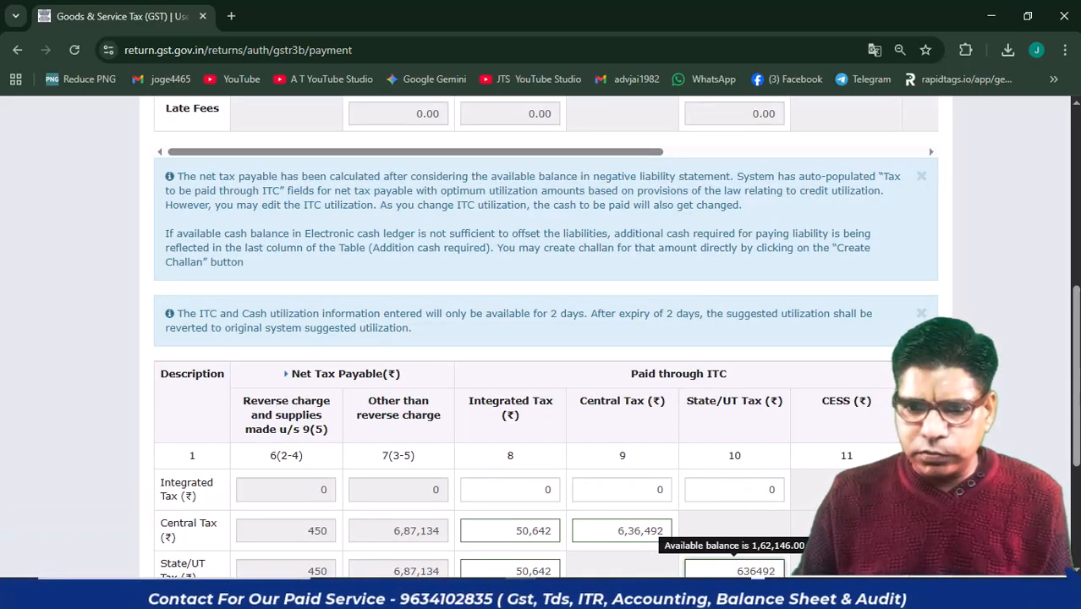
{"action": "scroll", "coordinate": [726, 390], "scroll_direction": "down", "scroll_amount": 3}
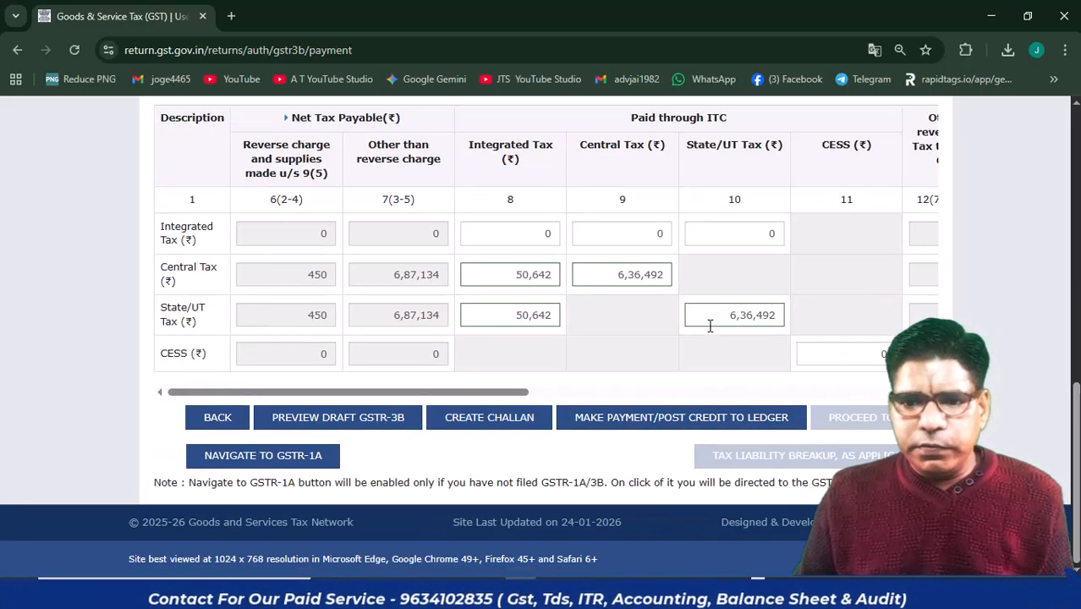
{"action": "mouse_move", "coordinate": [711, 321]}
{"action": "mouse_move", "coordinate": [609, 273]}
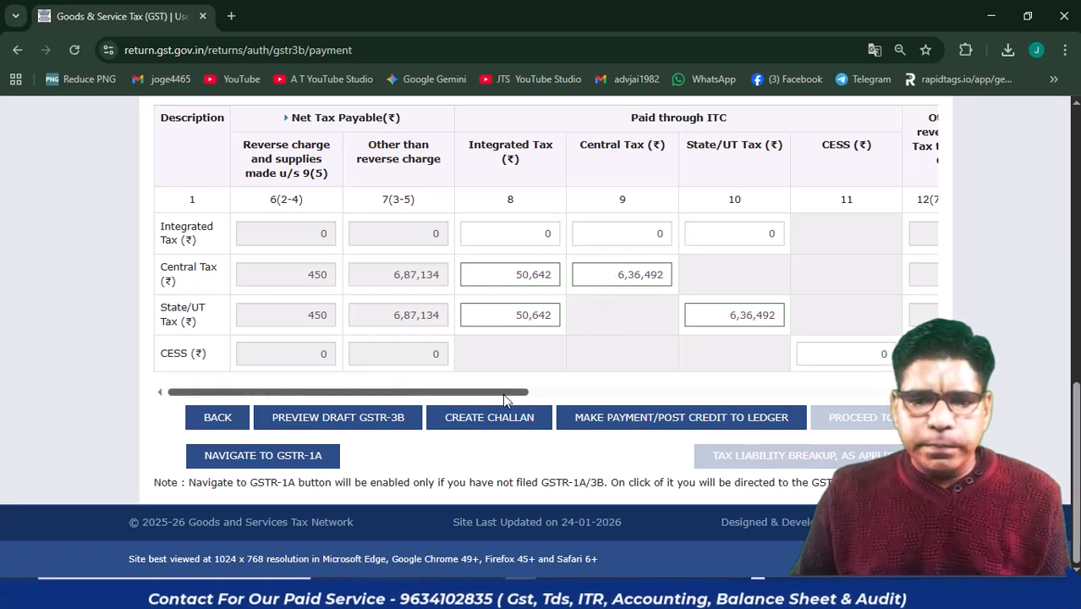
Check the cash payment columns, make the payment and post credit to the ledger, accept the offset warning, and review the posted entries.
{"action": "left_click_drag", "start_coordinate": [503, 393], "coordinate": [904, 394]}
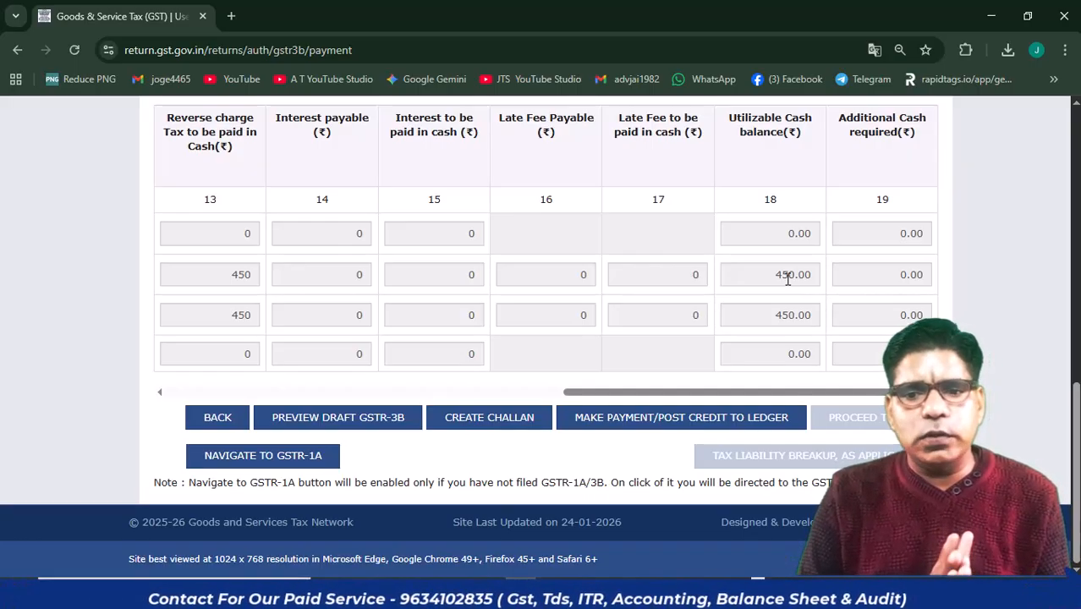
{"action": "left_click", "coordinate": [732, 419]}
{"action": "left_click", "coordinate": [600, 408]}
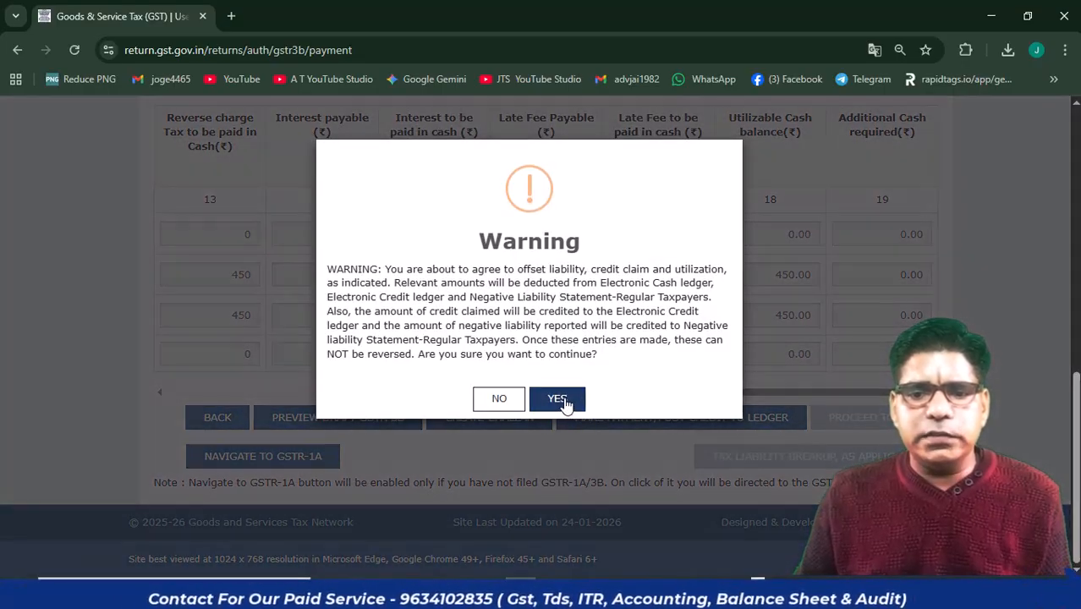
{"action": "left_click", "coordinate": [563, 403]}
{"action": "left_click", "coordinate": [546, 330]}
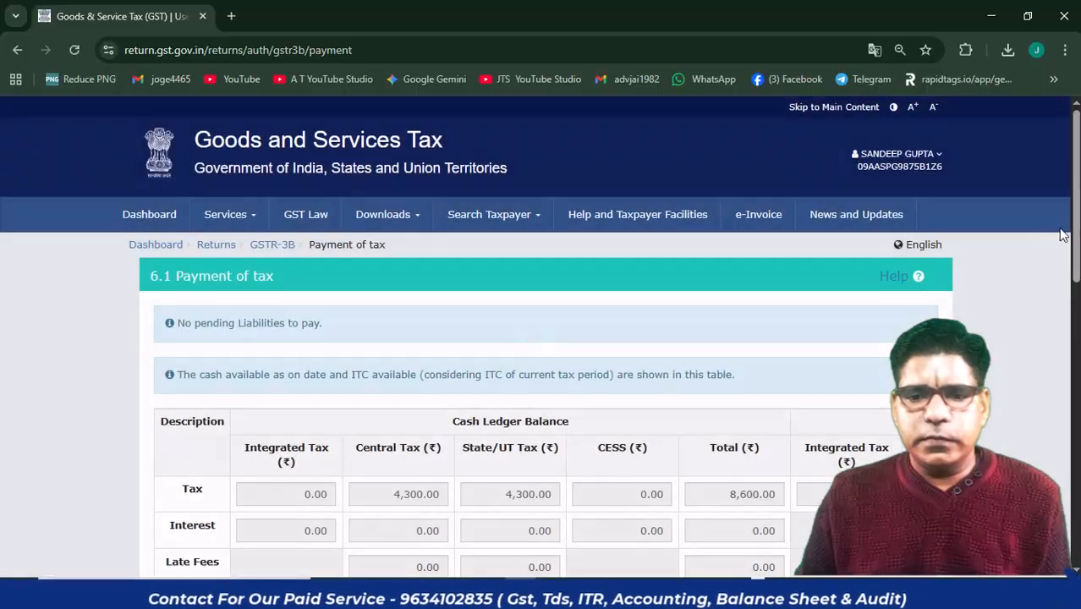
{"action": "scroll", "coordinate": [1064, 236], "scroll_direction": "down", "scroll_amount": 10}
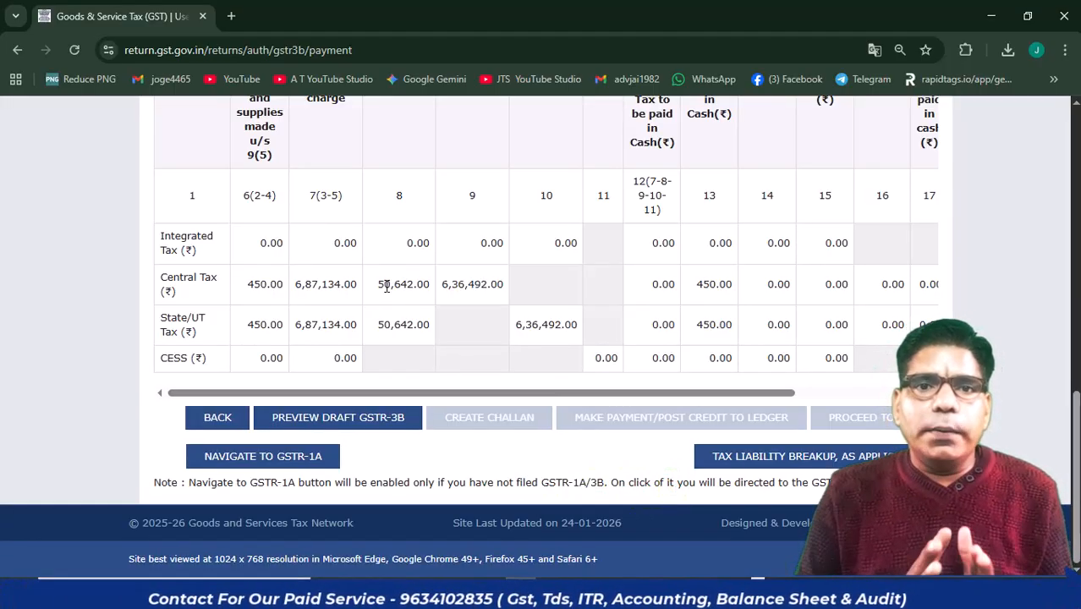
Switch to TallyPrime and open the January vouchers of the IGST ledger.
{"action": "key", "text": "alt+Tab"}
{"action": "key", "text": "alt+Tab"}
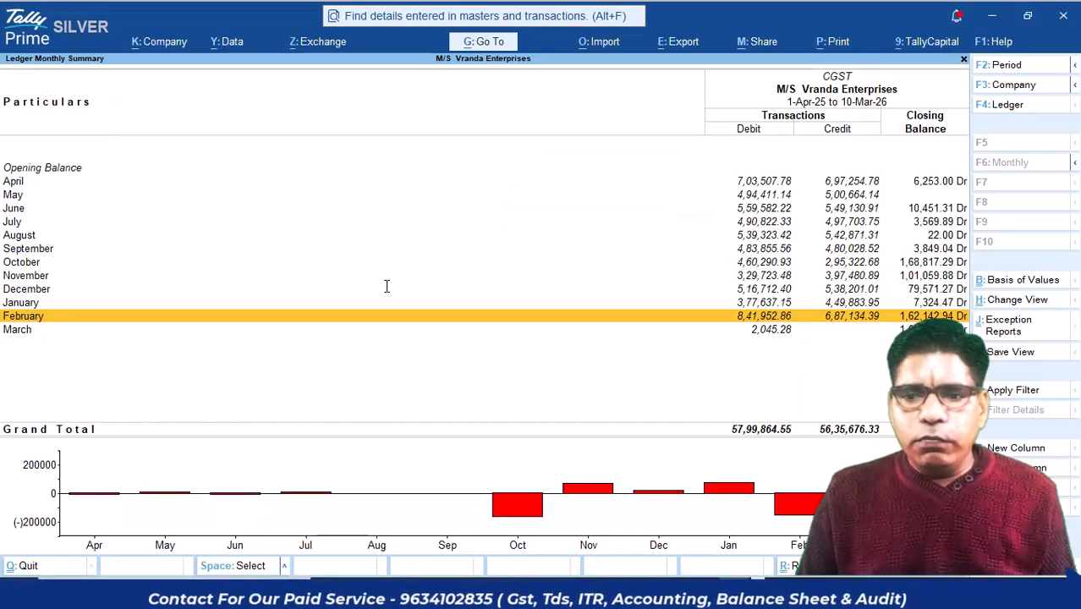
{"action": "key", "text": "Escape"}
{"action": "key", "text": "Down"}
{"action": "key", "text": "Down"}
{"action": "key", "text": "Return"}
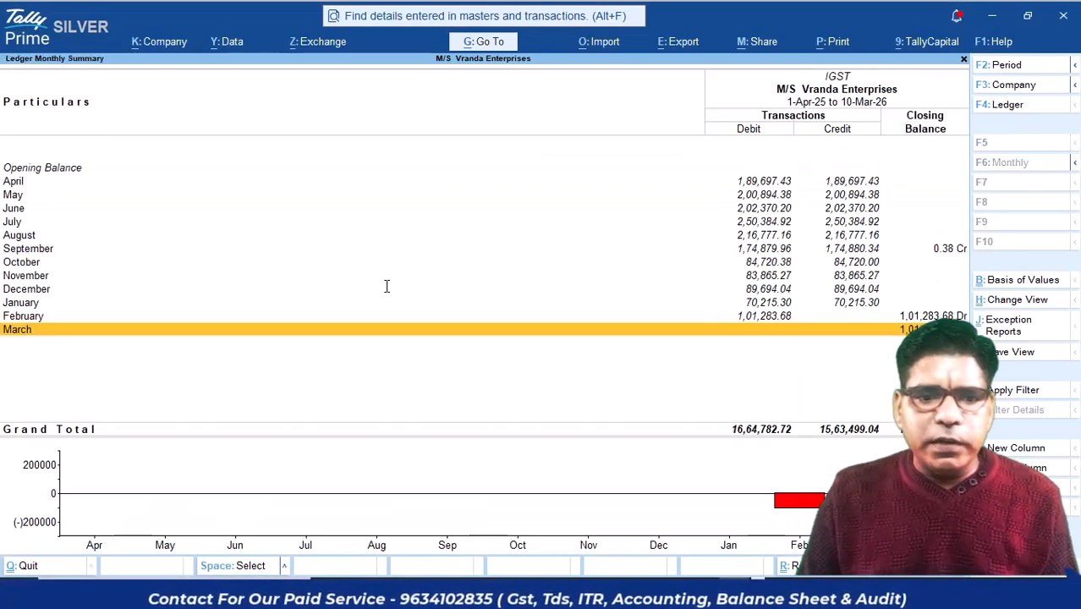
{"action": "key", "text": "Up"}
{"action": "key", "text": "Up"}
{"action": "key", "text": "Return"}
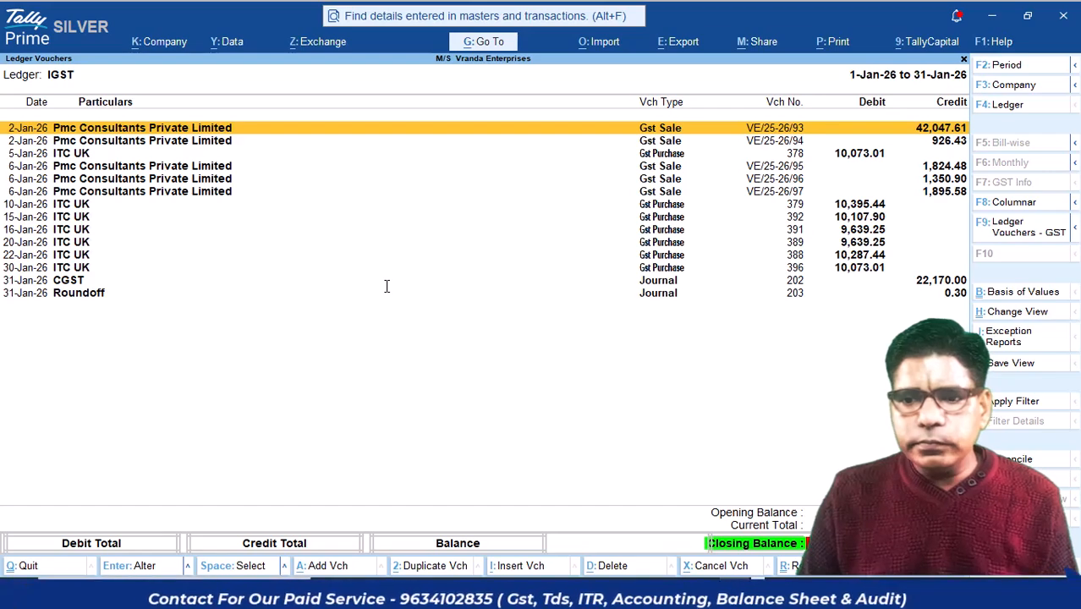
Duplicate the 31-Jan-26 CGST journal voucher from the IGST ledger and date the copy 28-Feb-26.
{"action": "key", "text": "Down"}
{"action": "key", "text": "Down"}
{"action": "key", "text": "Down"}
{"action": "key", "text": "Down"}
{"action": "key", "text": "Down"}
{"action": "key", "text": "Down"}
{"action": "key", "text": "Down"}
{"action": "key", "text": "Down"}
{"action": "key", "text": "Down"}
{"action": "key", "text": "Down"}
{"action": "key", "text": "Down"}
{"action": "key", "text": "Down"}
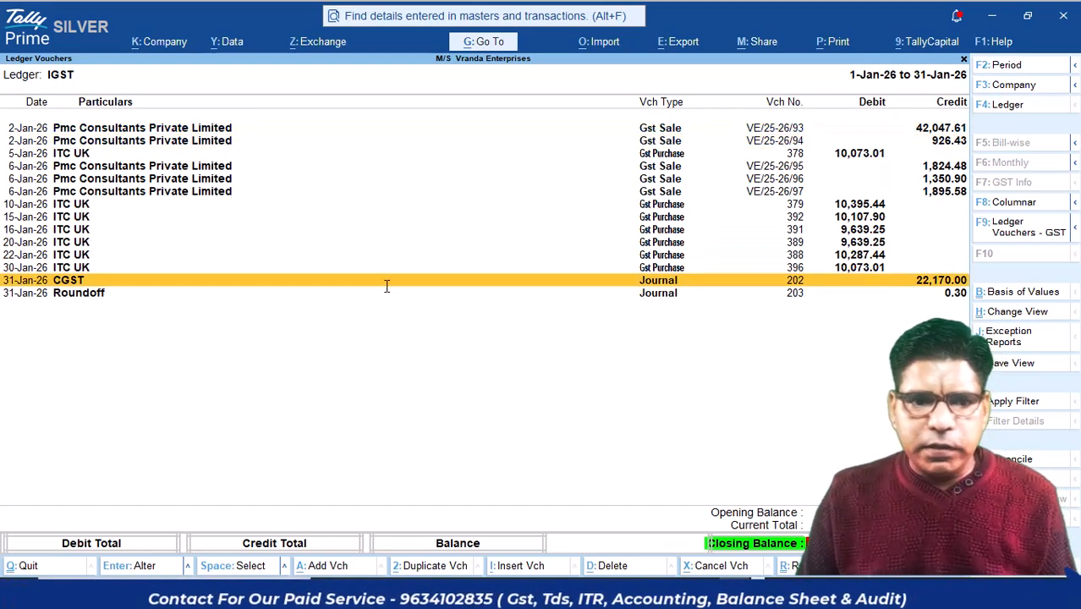
{"action": "key", "text": "alt+2"}
{"action": "type", "text": "28-"}
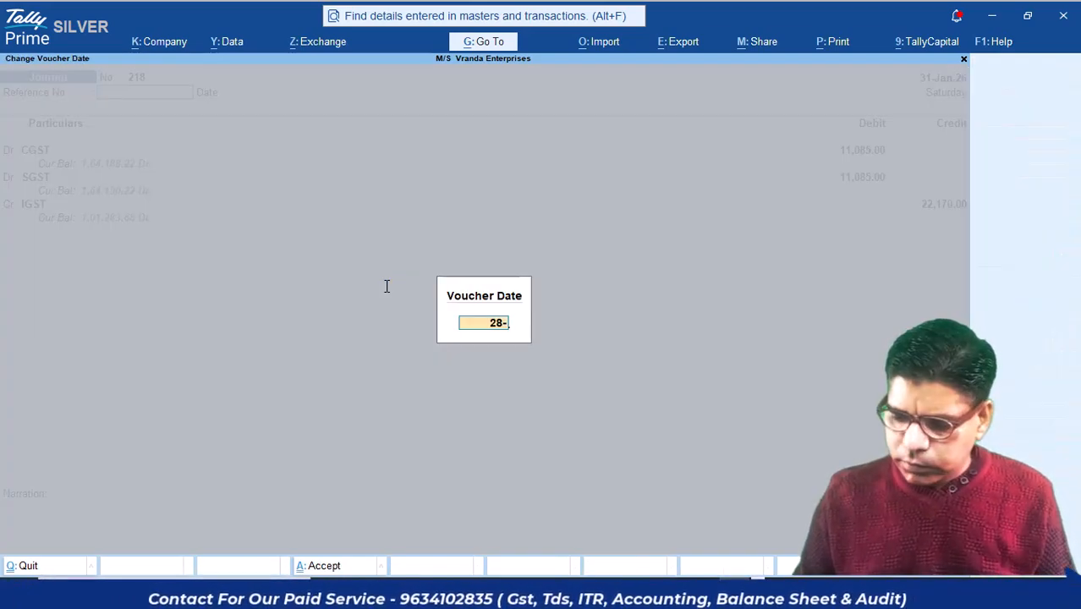
{"action": "type", "text": "Feb-2"}
{"action": "key", "text": "Return"}
{"action": "key", "text": "Return"}
{"action": "key", "text": "Return"}
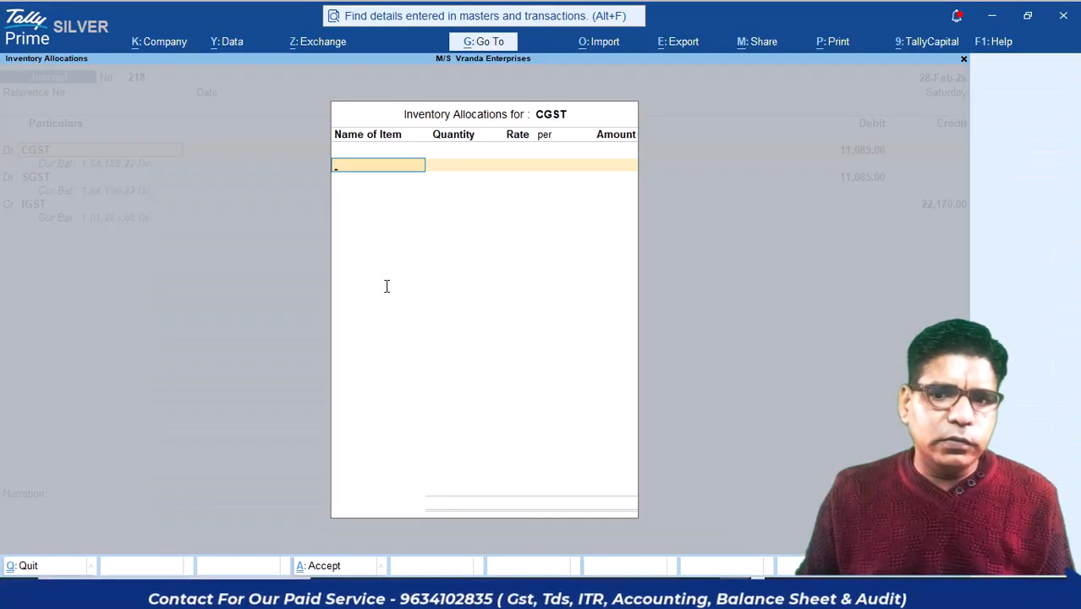
Using the IGST credit figures on the GST portal, set the journal's CGST and SGST debits to 50,642 and IGST credit to 1,01,284, and save it.
{"action": "key", "text": "alt+Tab"}
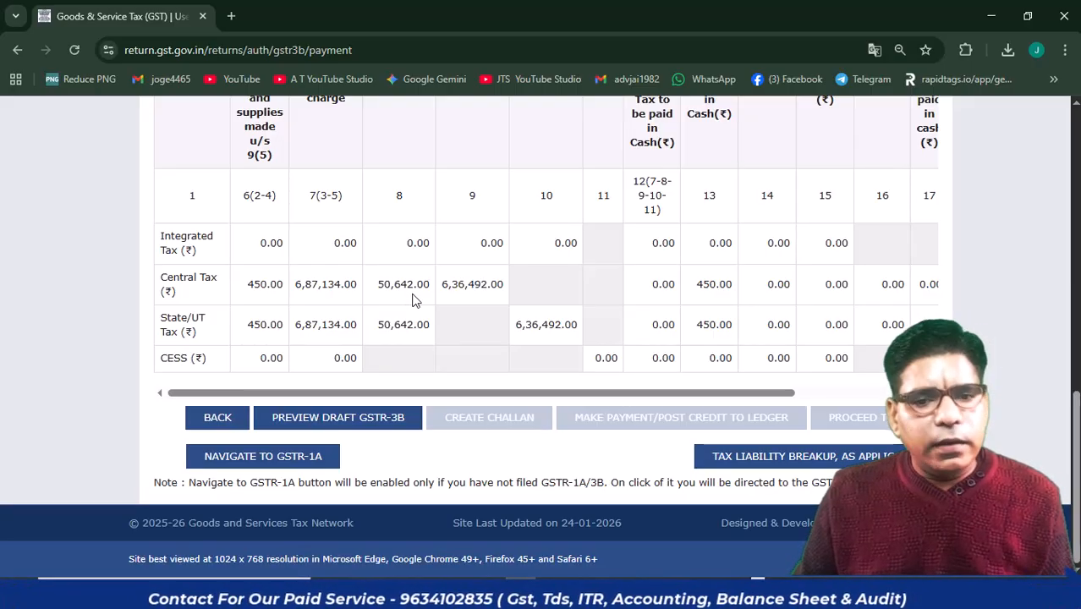
{"action": "key", "text": "alt+Tab"}
{"action": "key", "text": "Escape"}
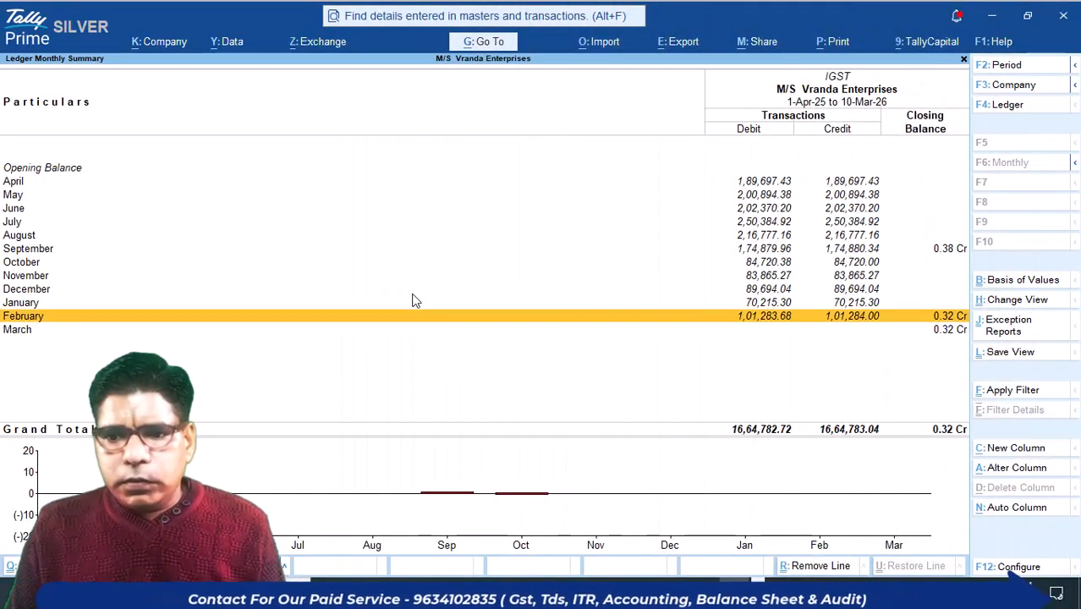
Review the February vouchers of the IGST ledger and the monthly summary of the CGST ledger.
{"action": "key", "text": "Return"}
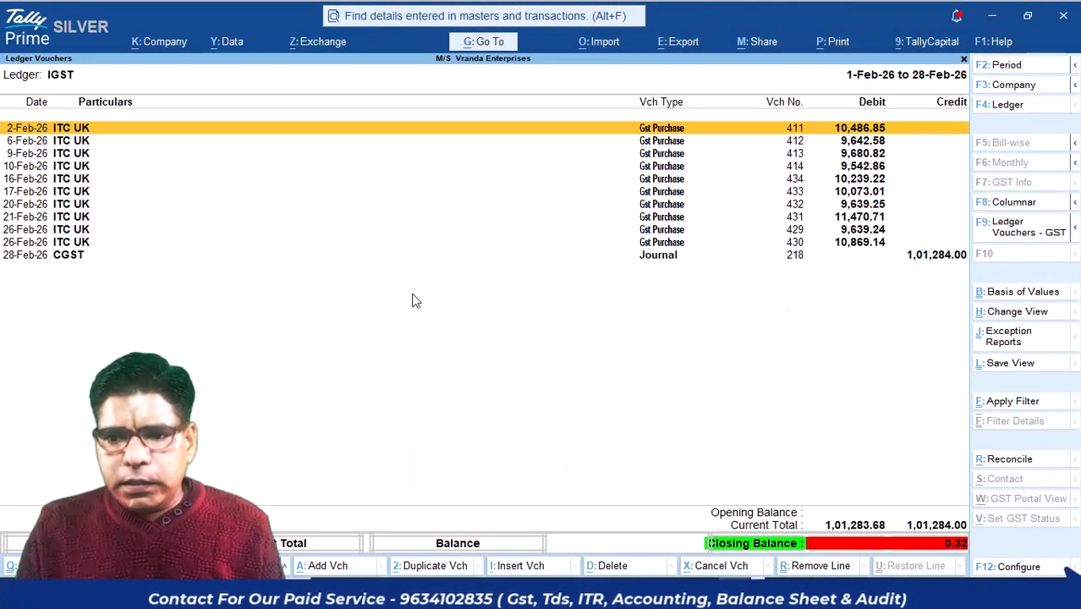
{"action": "key", "text": "Escape"}
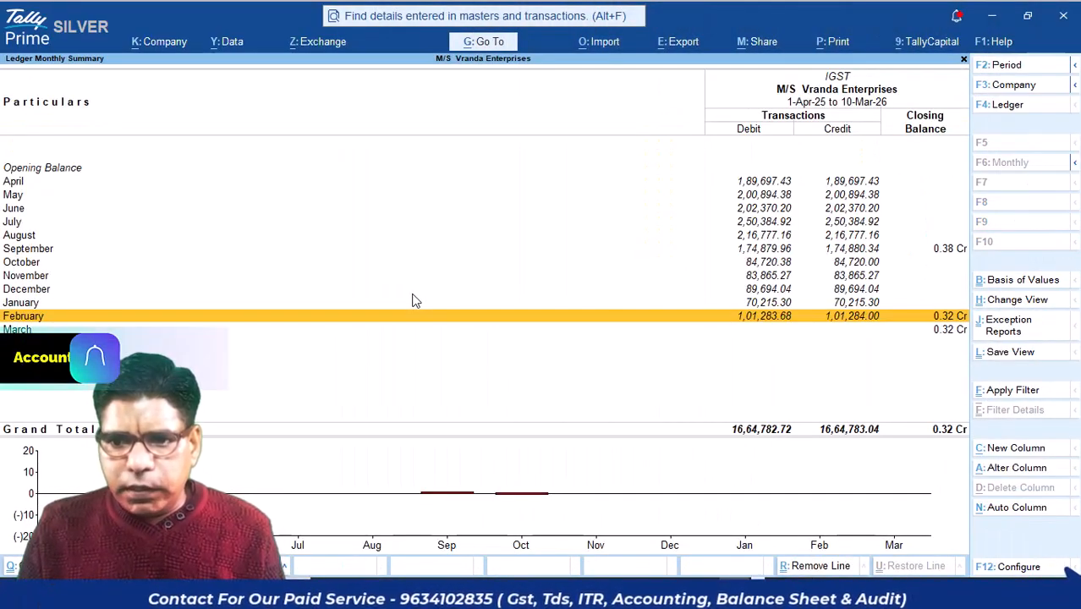
{"action": "key", "text": "Escape"}
{"action": "key", "text": "Up"}
{"action": "key", "text": "Up"}
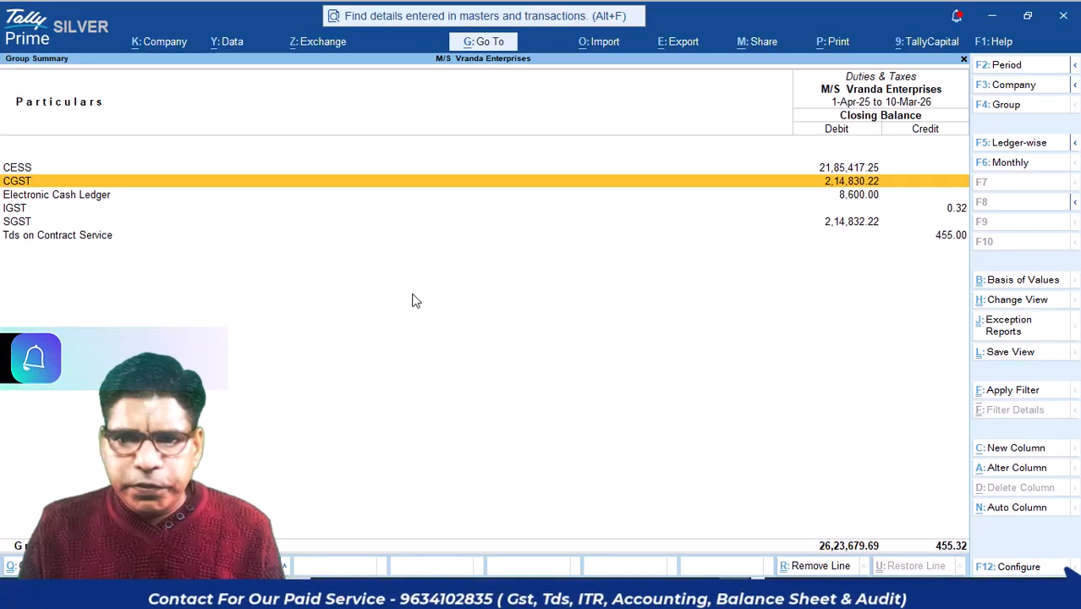
{"action": "key", "text": "Return"}
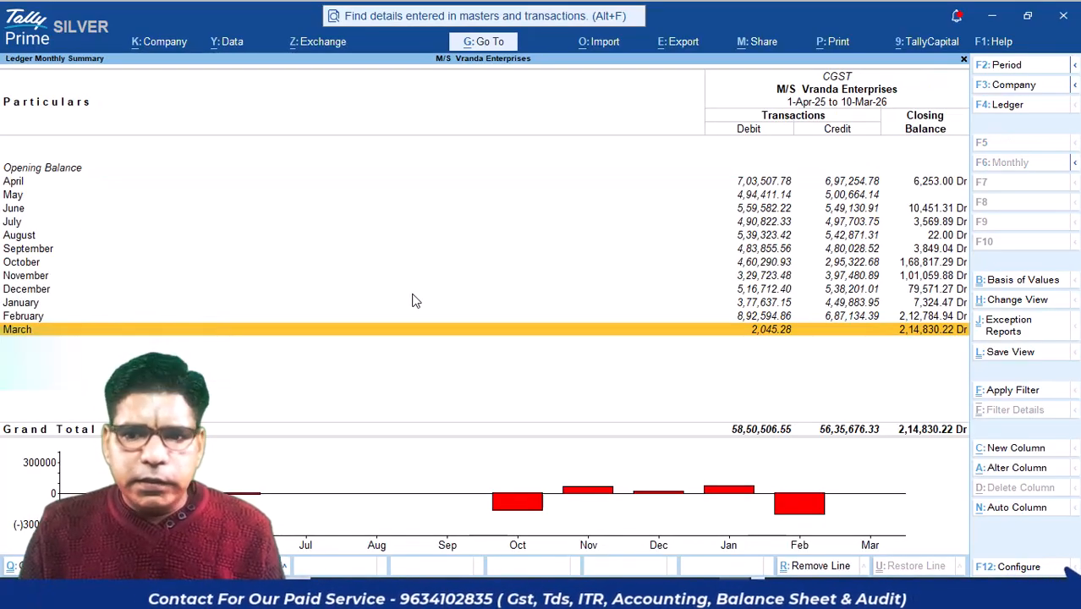
{"action": "key", "text": "Up"}
{"action": "key", "text": "Escape"}
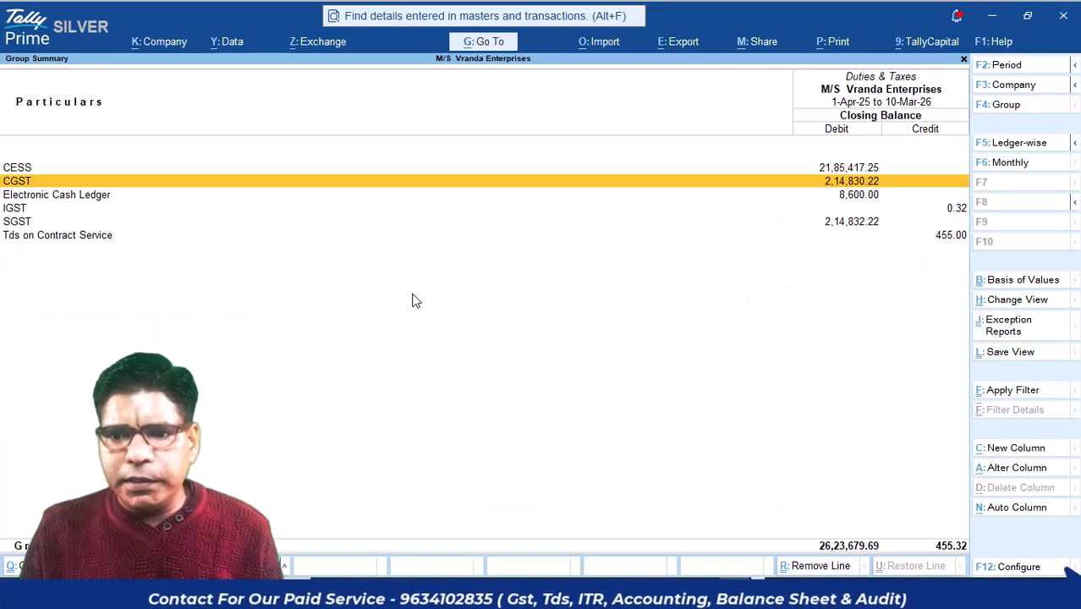
Return to the GST portal, open the tax liability breakup, and save the February 2026 values.
{"action": "key", "text": "alt+Tab"}
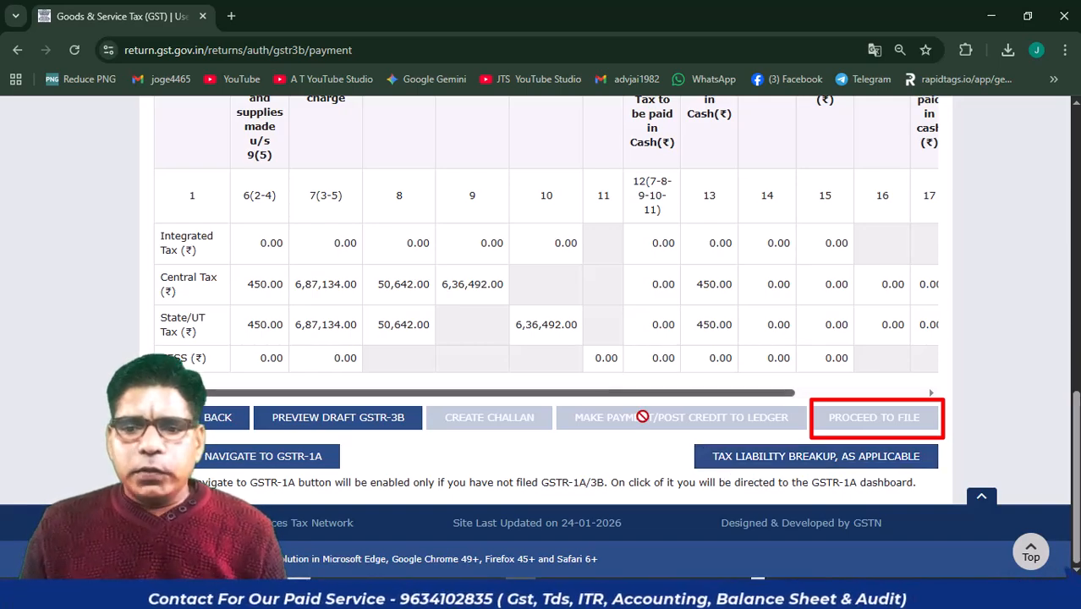
{"action": "mouse_move", "coordinate": [870, 405]}
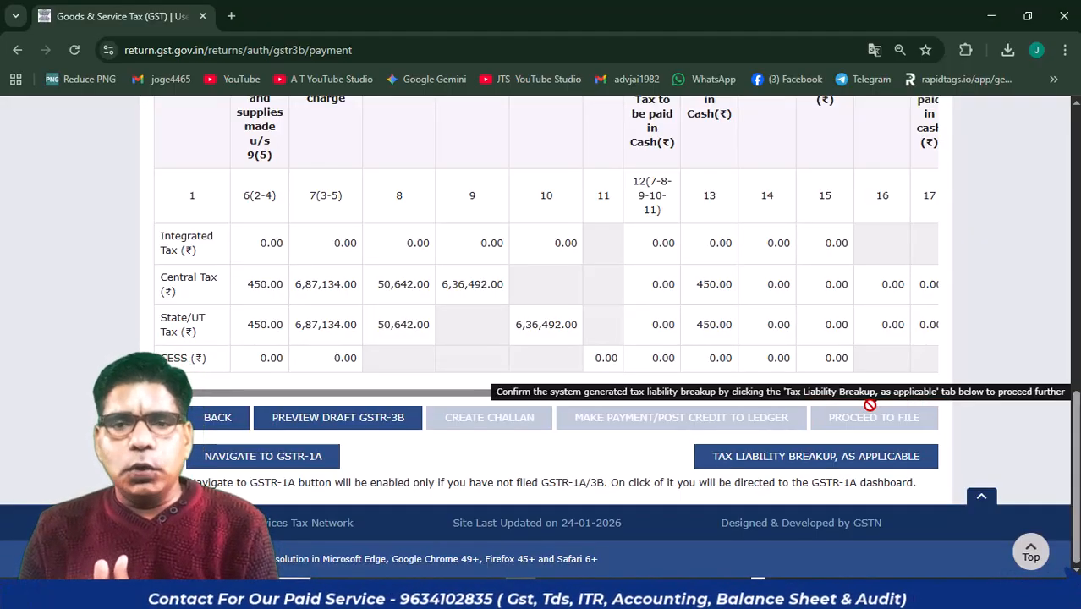
{"action": "left_click", "coordinate": [833, 464]}
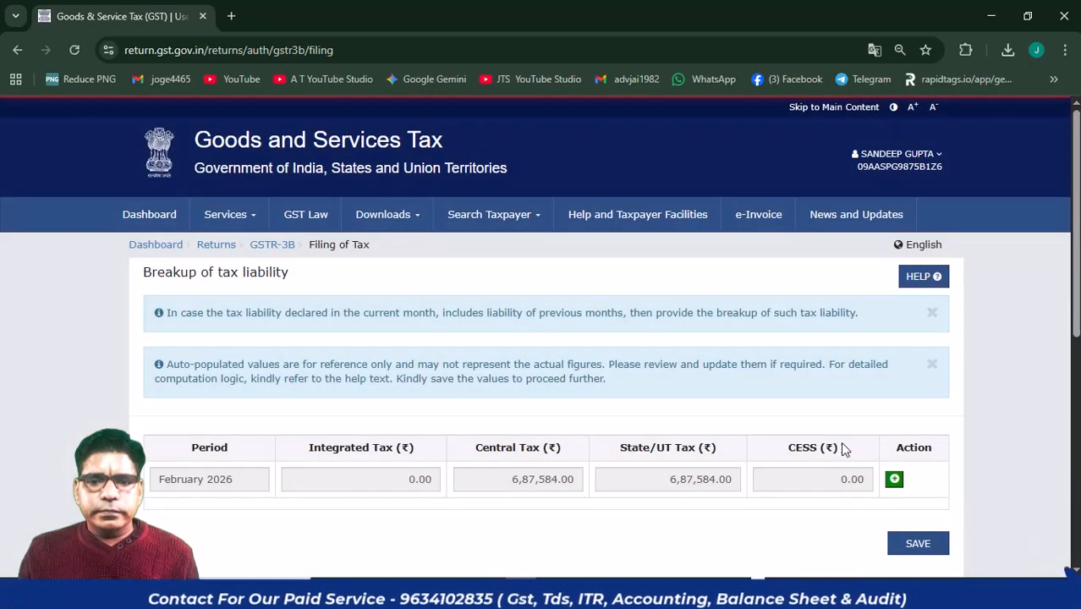
{"action": "scroll", "coordinate": [1040, 319], "scroll_direction": "down", "scroll_amount": 3}
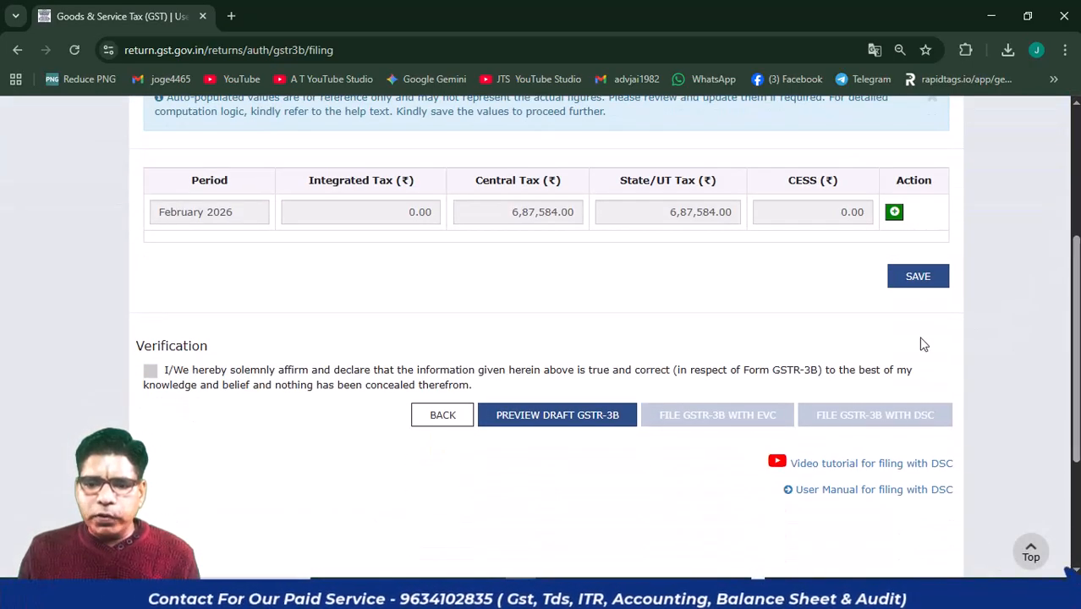
{"action": "left_click", "coordinate": [910, 279]}
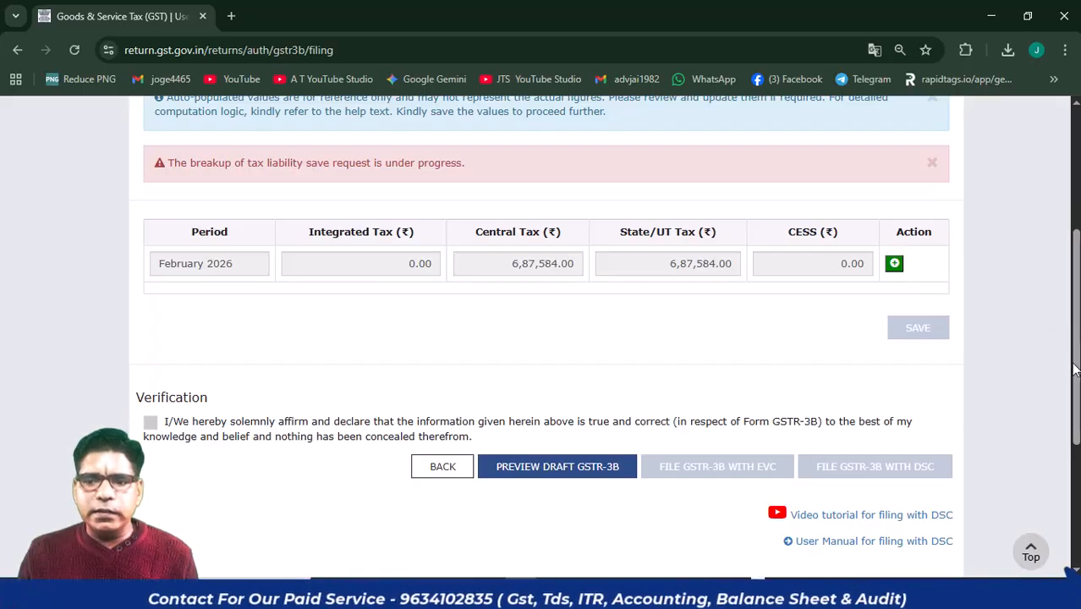
Accept the verification declaration with the authorised signatory selected, and start filing GSTR-3B with EVC.
{"action": "left_click", "coordinate": [149, 423]}
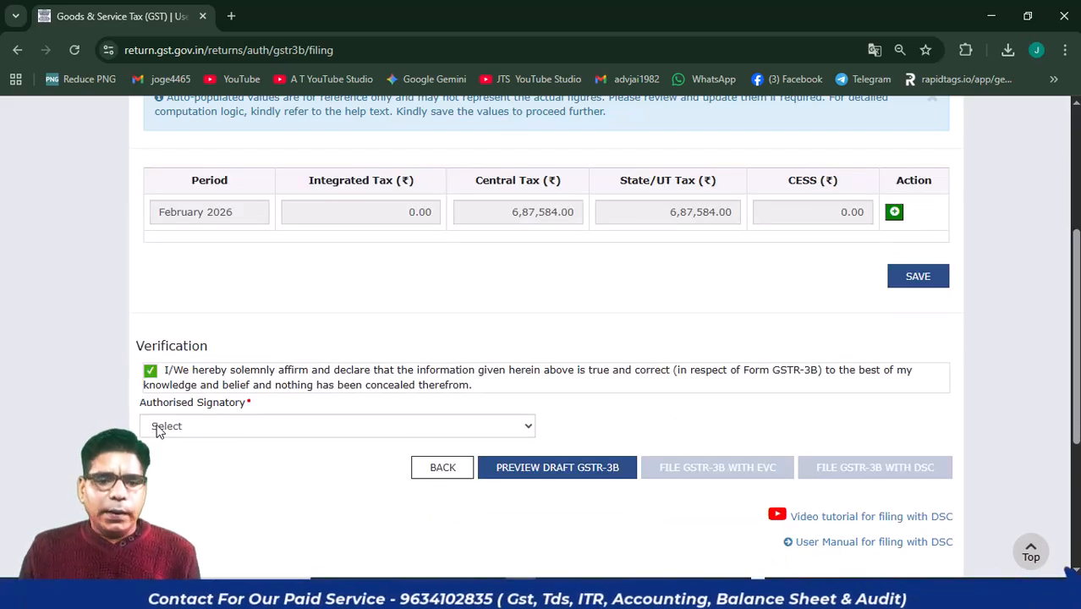
{"action": "left_click", "coordinate": [158, 427]}
{"action": "left_click", "coordinate": [186, 470]}
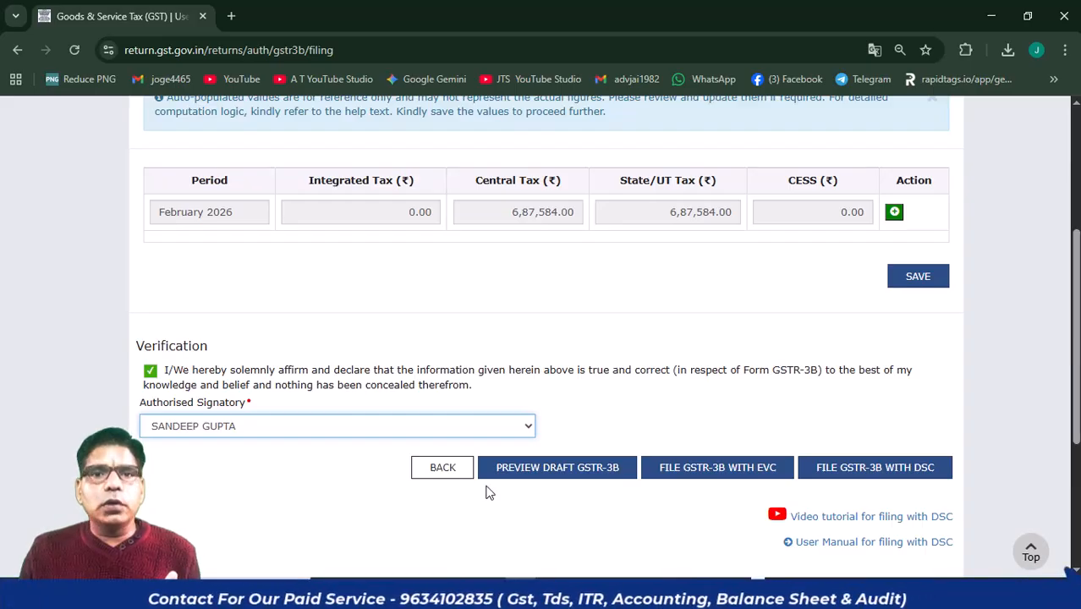
{"action": "left_click", "coordinate": [736, 469]}
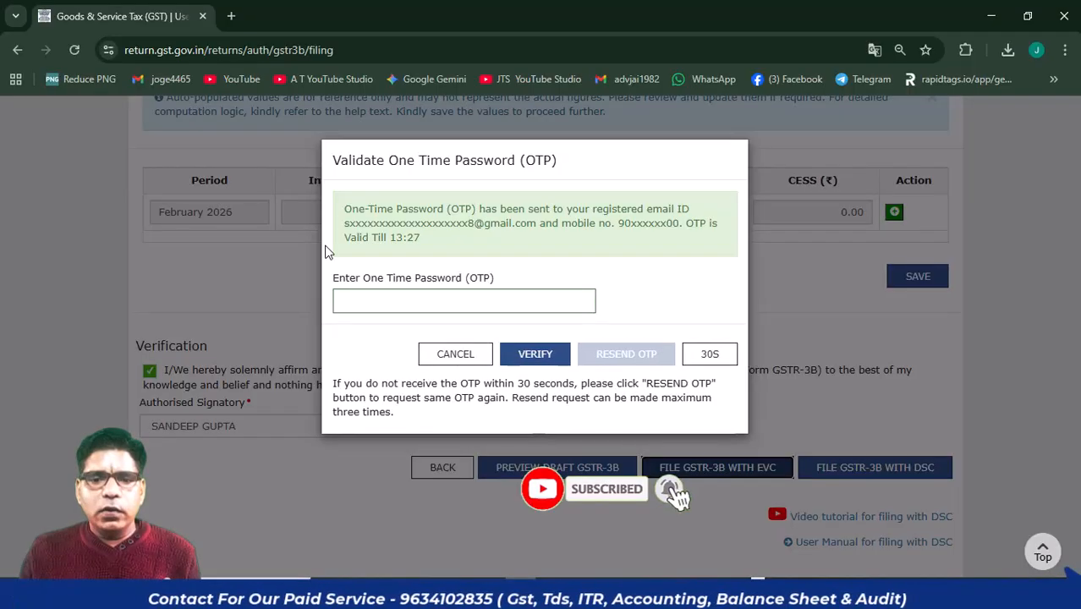